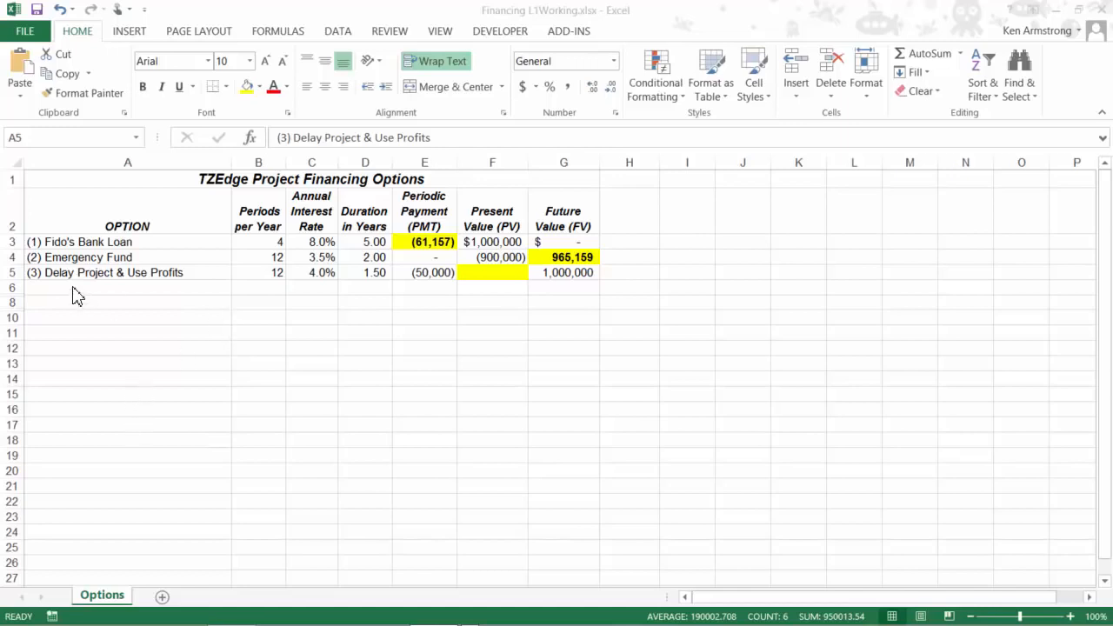
Review option 3's inputs: periods per year, duration, payment, 4.0% rate and future value.
click(12, 272)
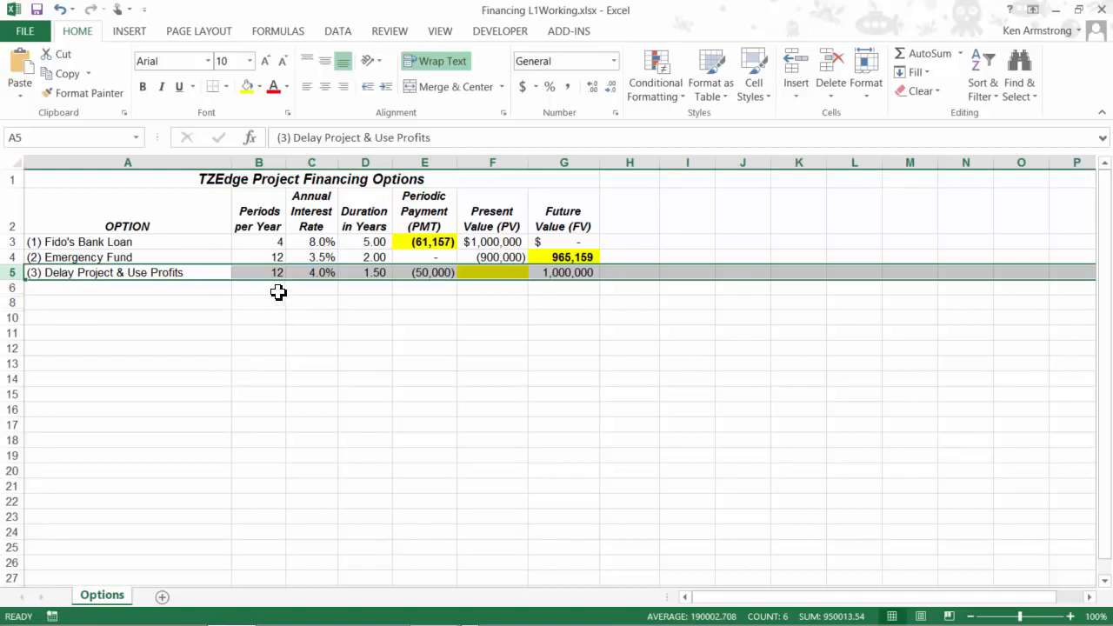
click(269, 272)
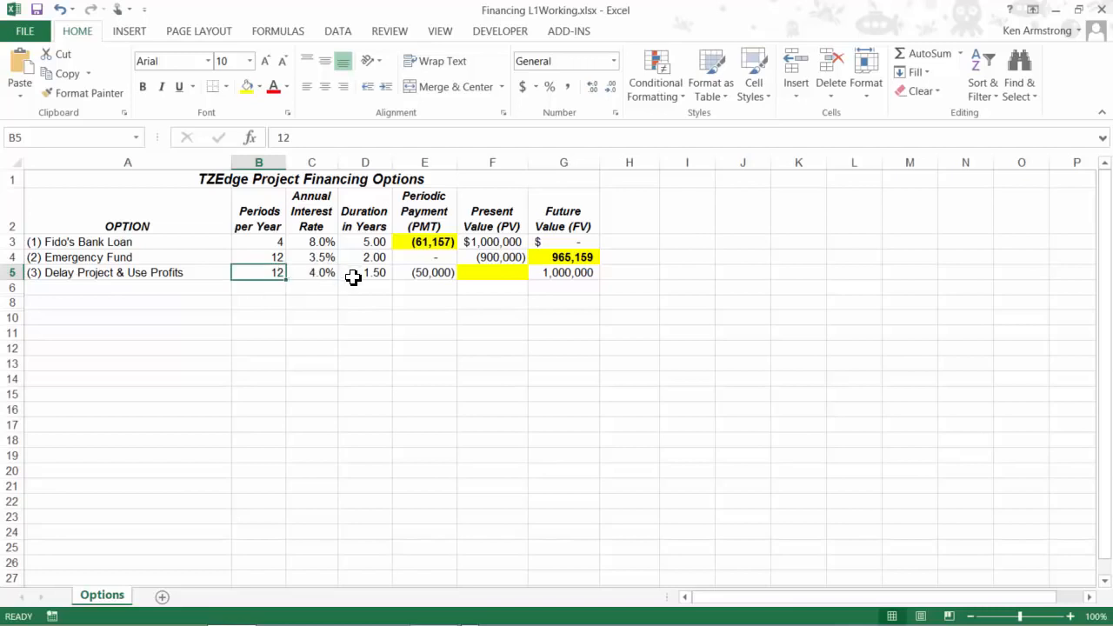
click(365, 272)
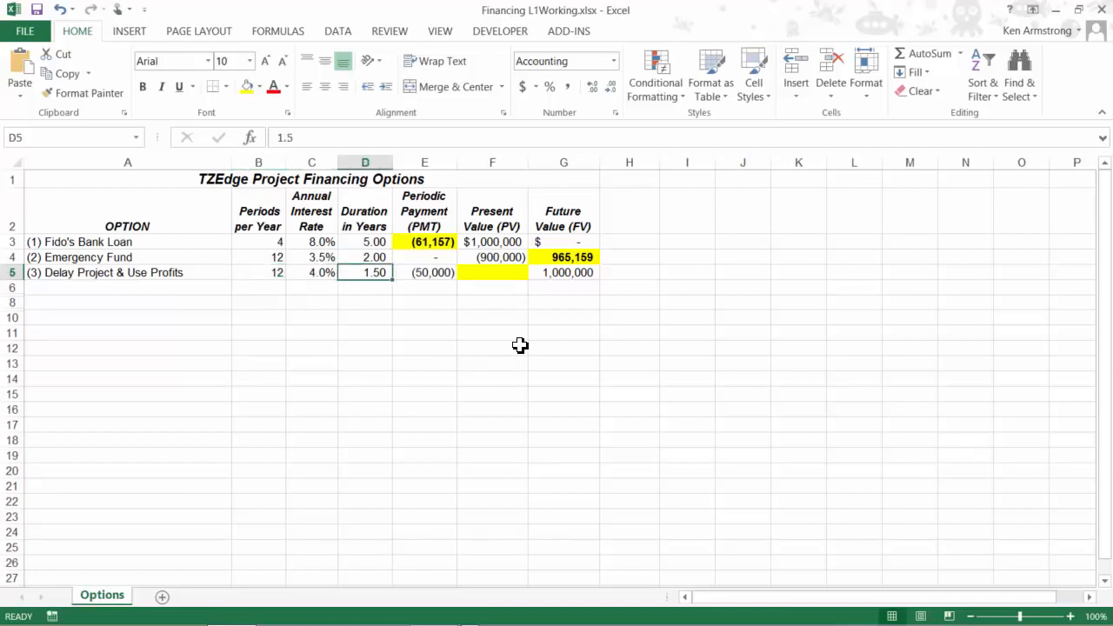
click(424, 272)
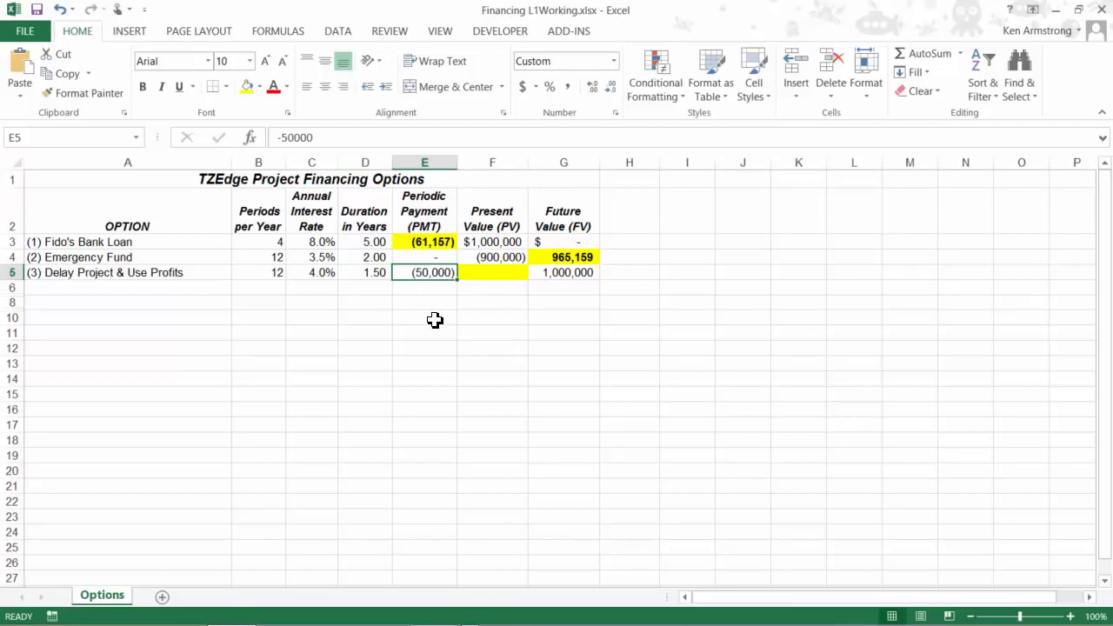
click(318, 275)
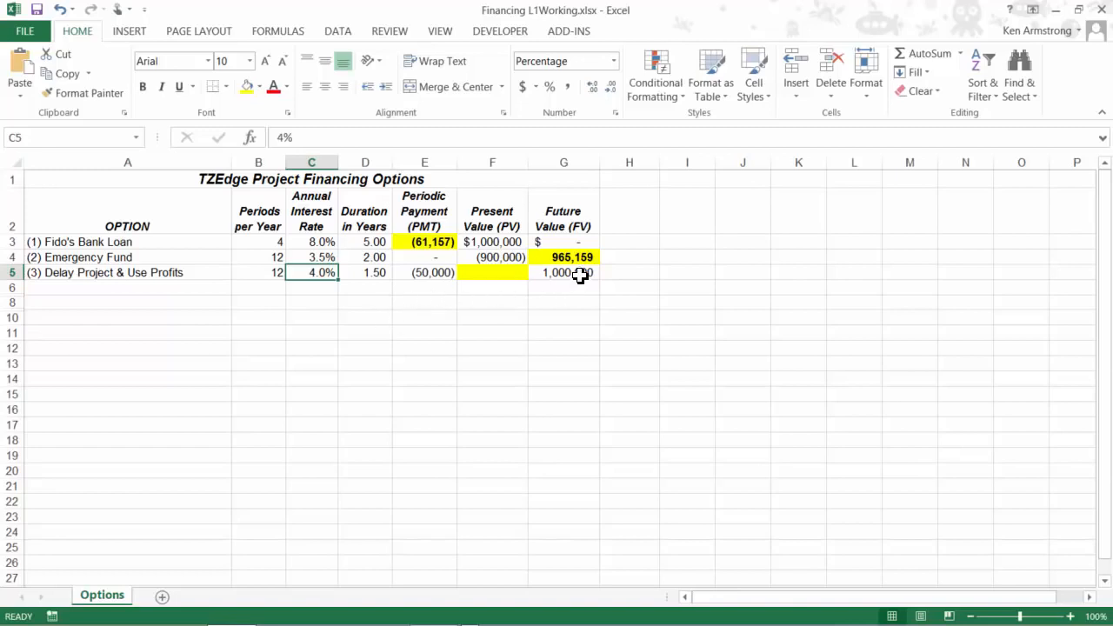
click(574, 272)
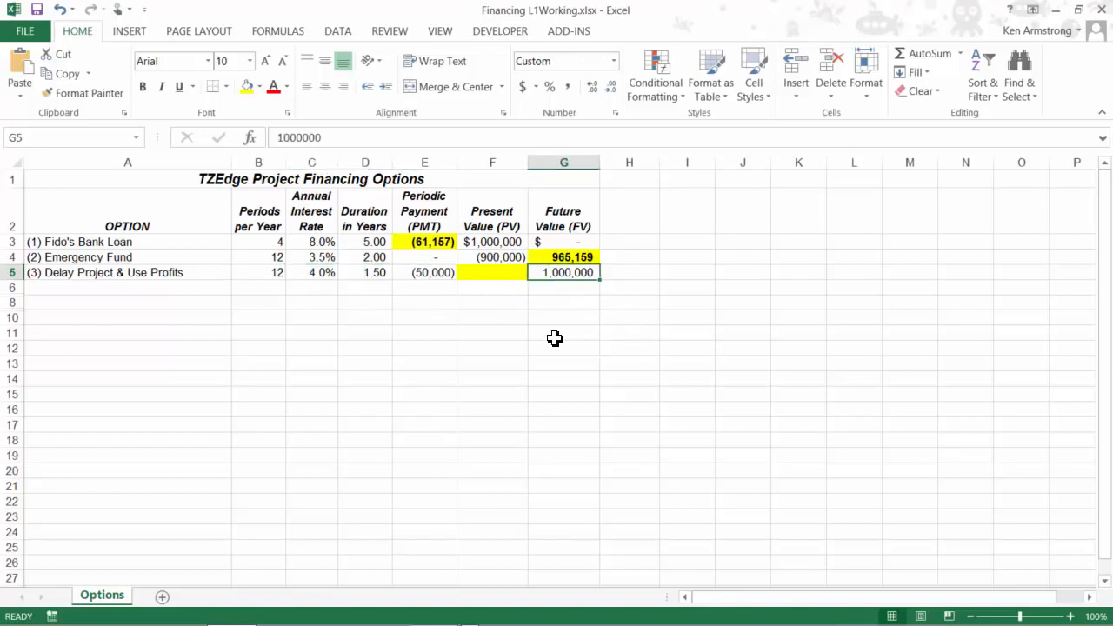
Do a scratch multiplication in I5 giving 900,000 with thousands separators, then clear it.
click(676, 269)
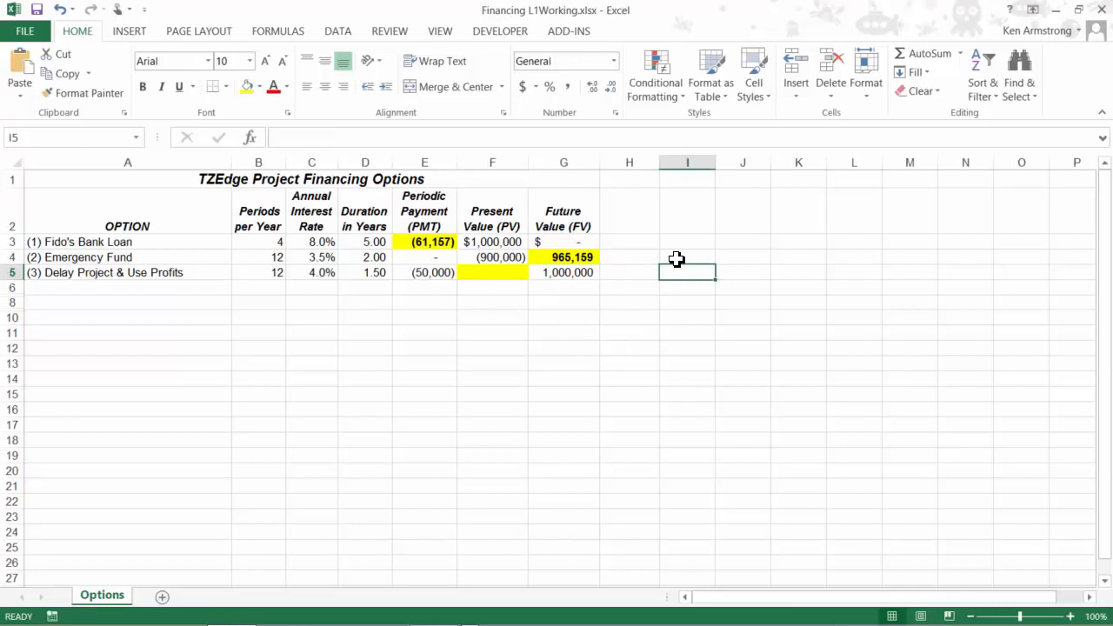
text(=)
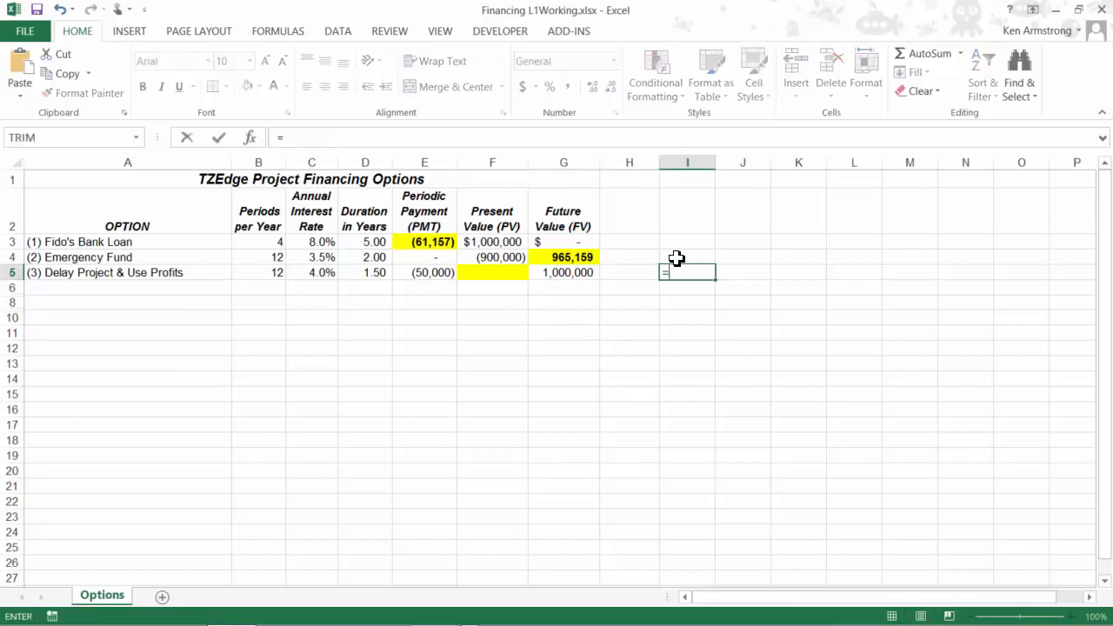
text(50*18)
key(Return)
key(Up)
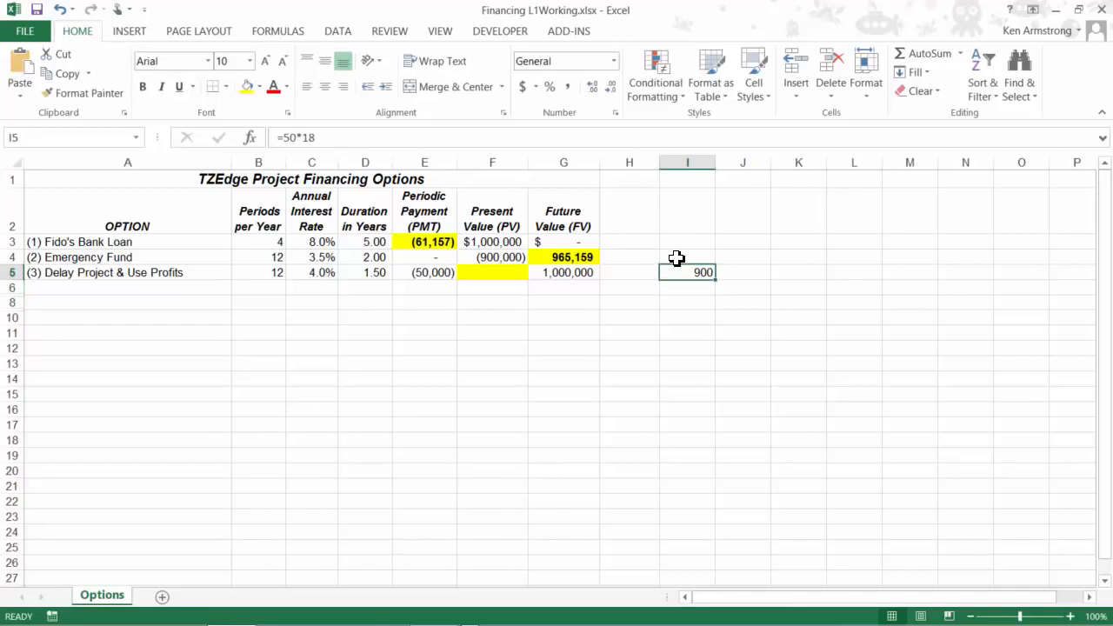
click(296, 138)
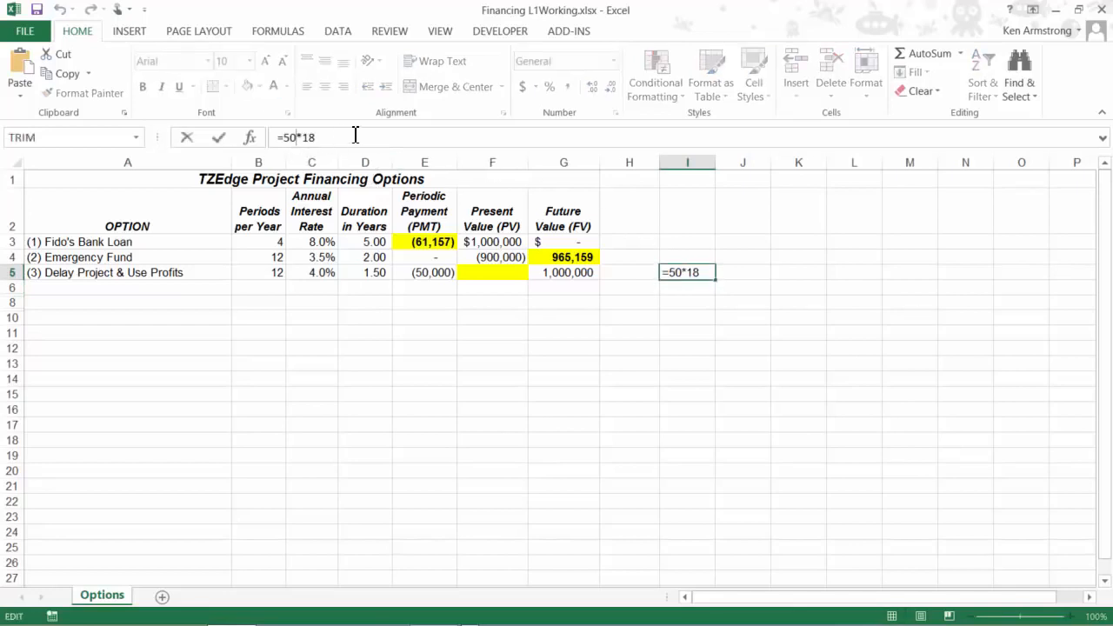
text(000)
key(Return)
key(Up)
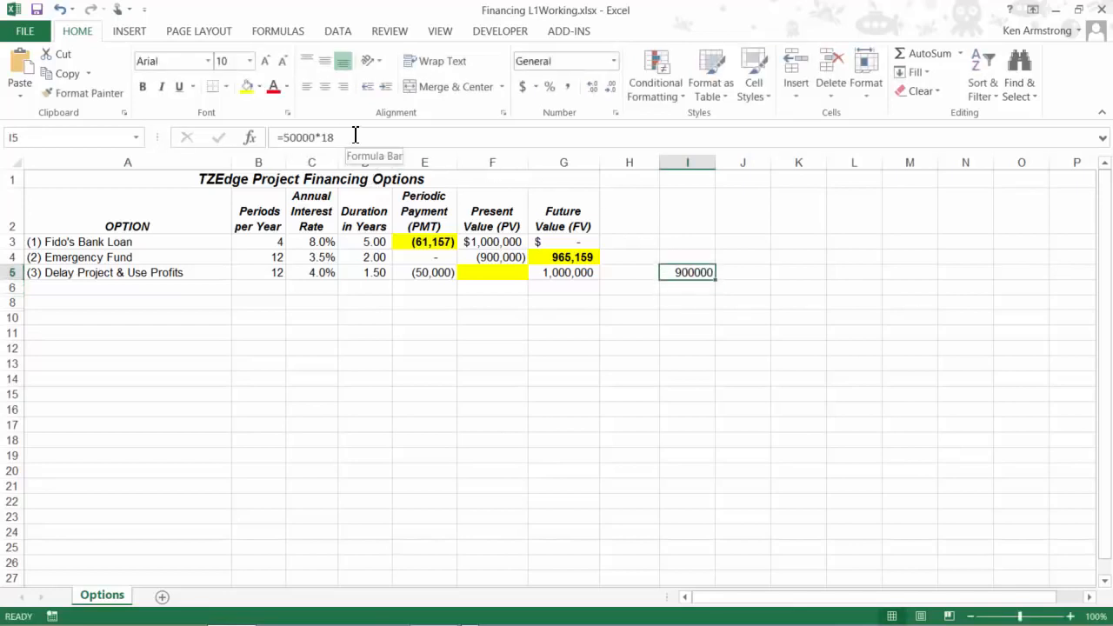
click(568, 87)
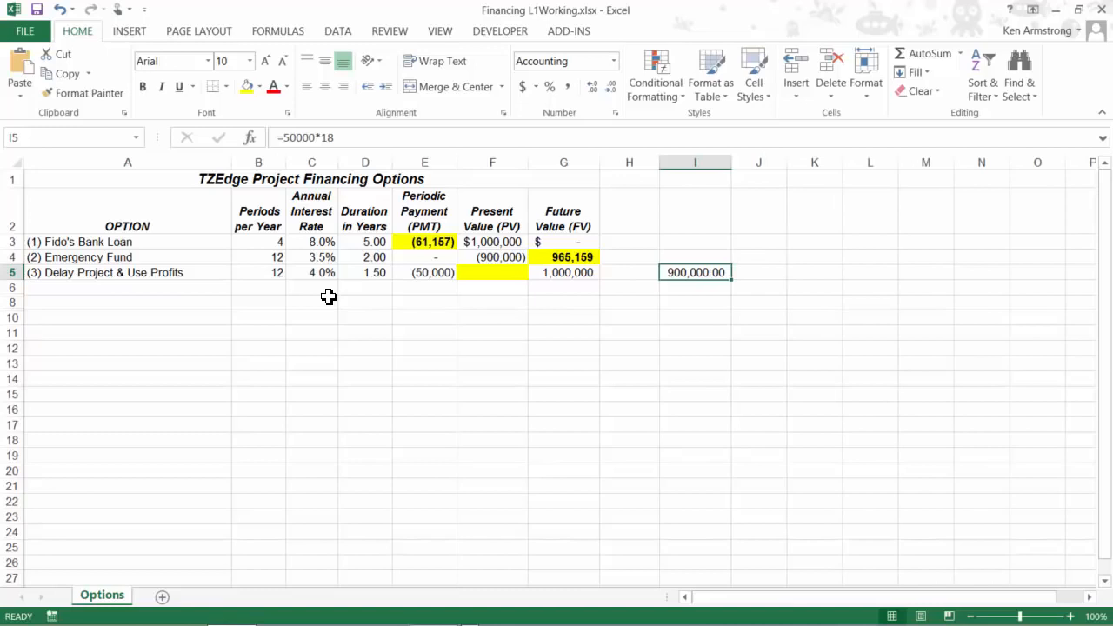
click(432, 272)
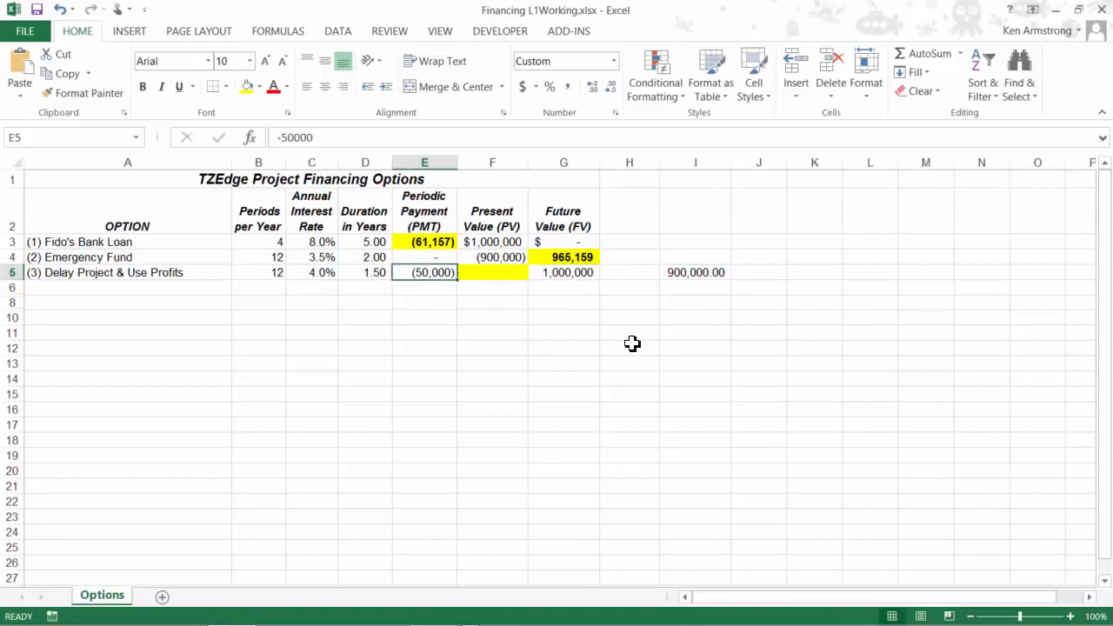
key(Right)
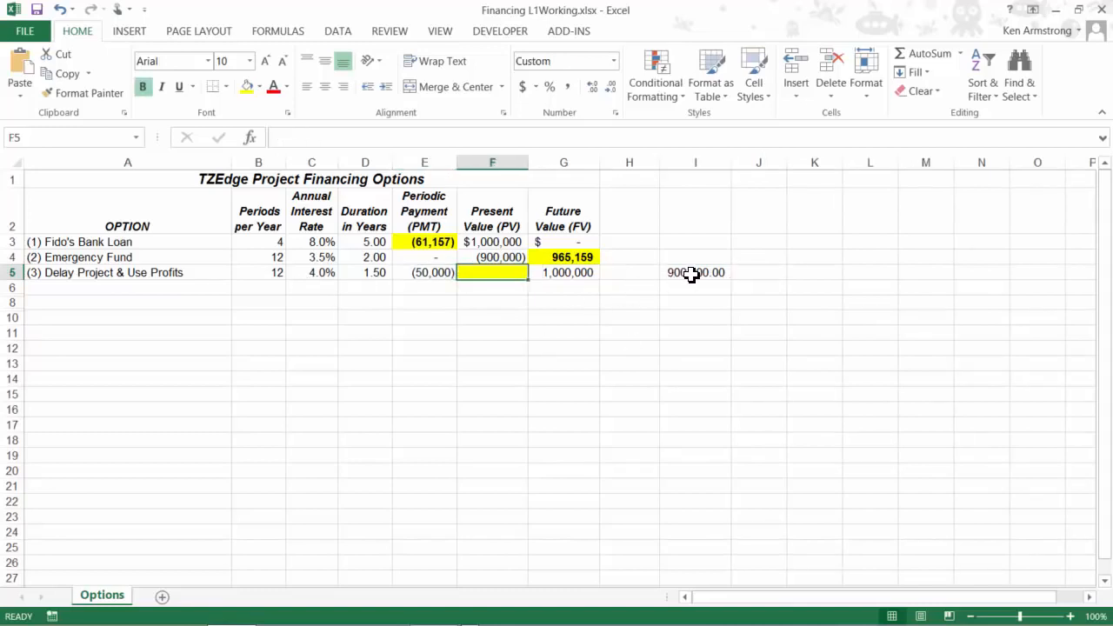
click(694, 272)
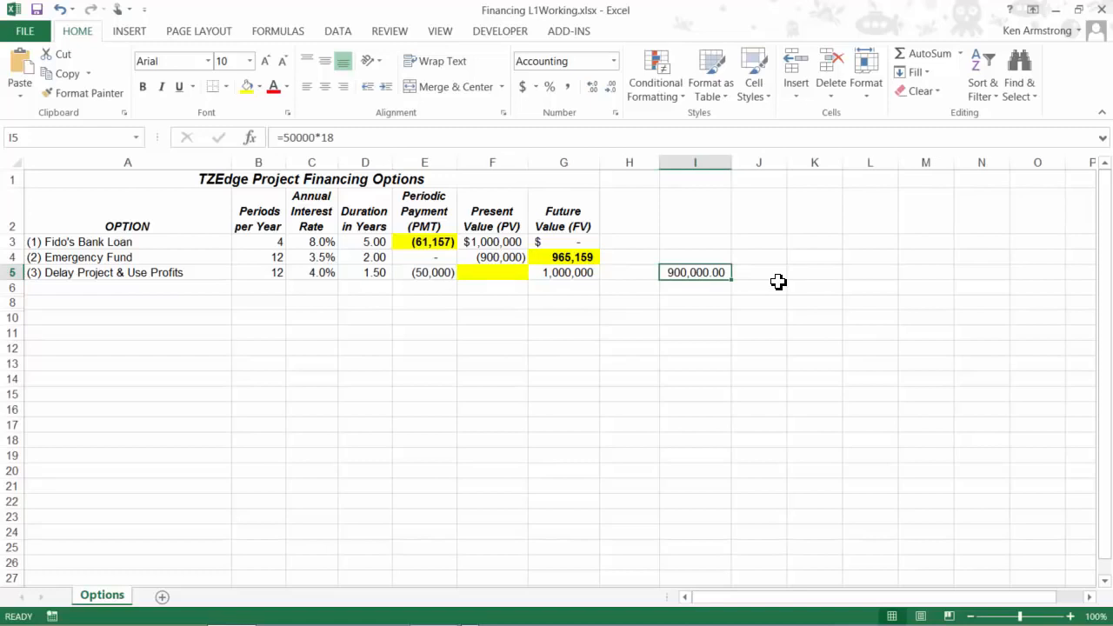
key(Delete)
Step across row 5 rechecking the inputs and select the empty present value cell F5.
key(Left)
key(Left)
key(Left)
key(Left)
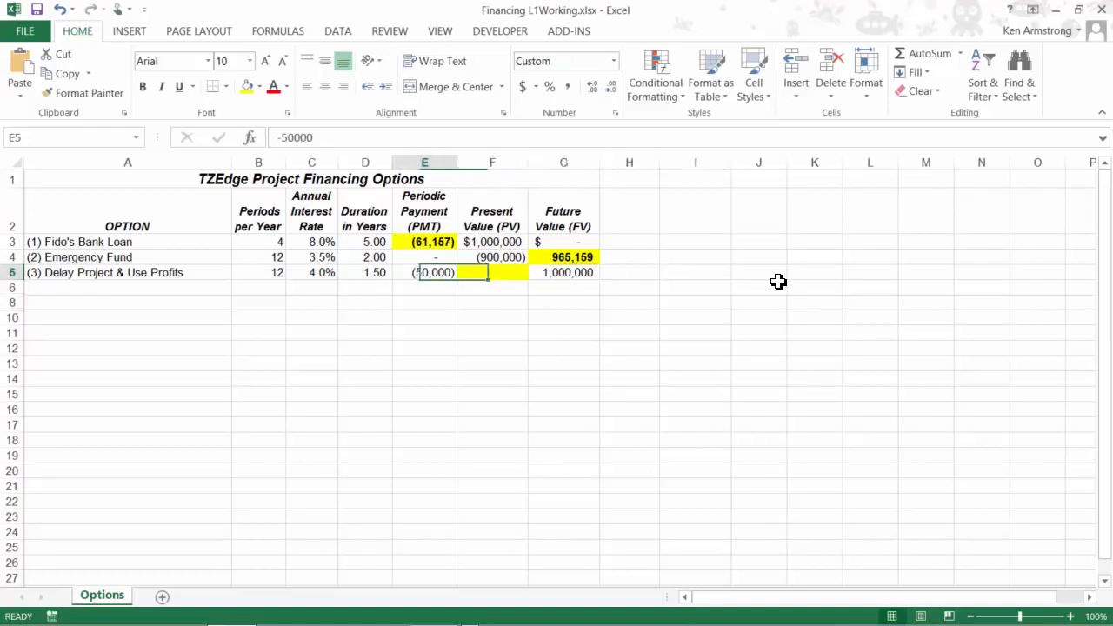
key(Left)
key(Left)
key(Right)
key(Left)
key(Left)
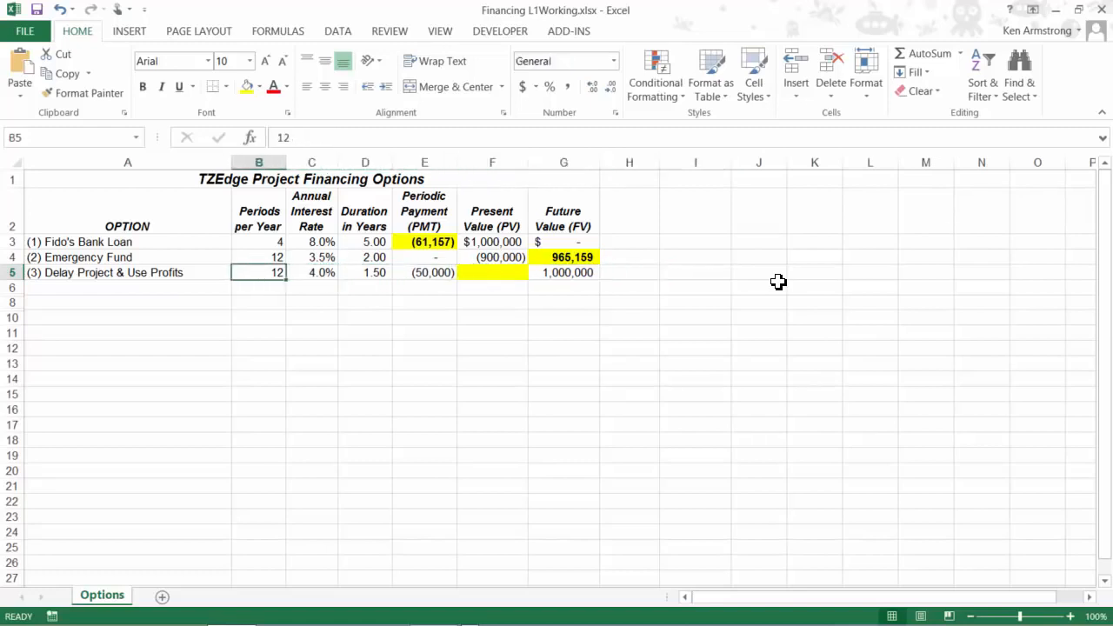
key(Right)
key(Right)
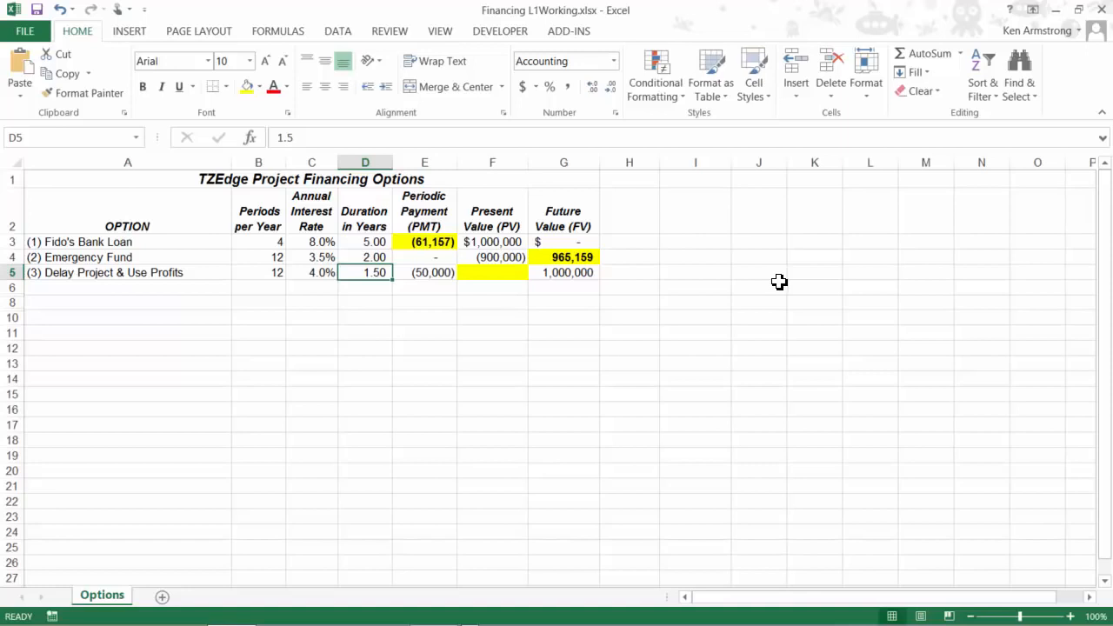
key(Right)
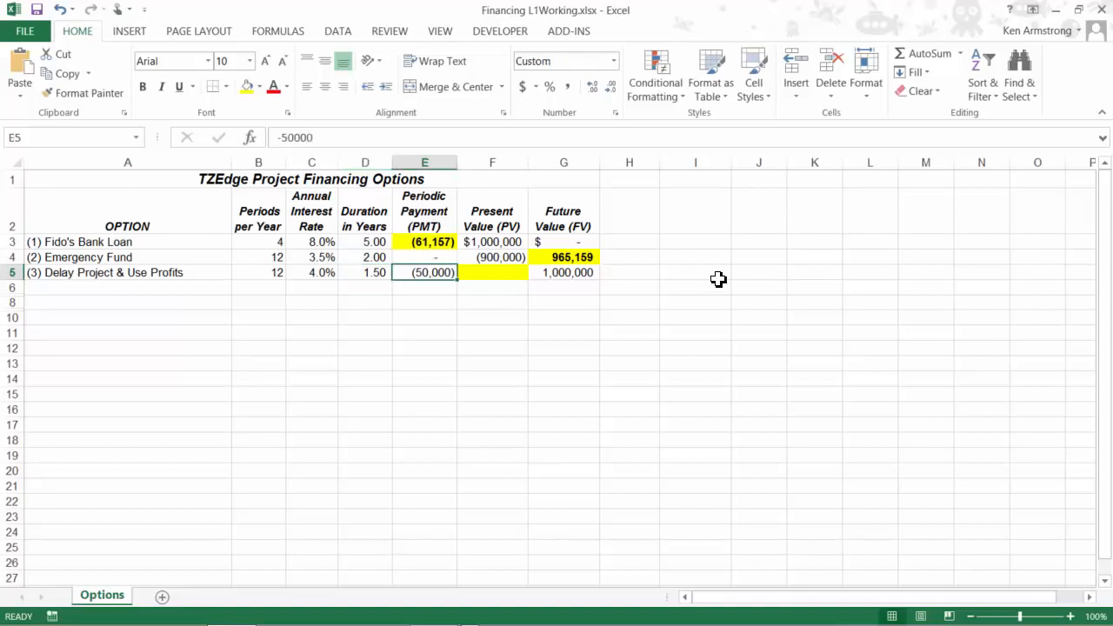
click(591, 272)
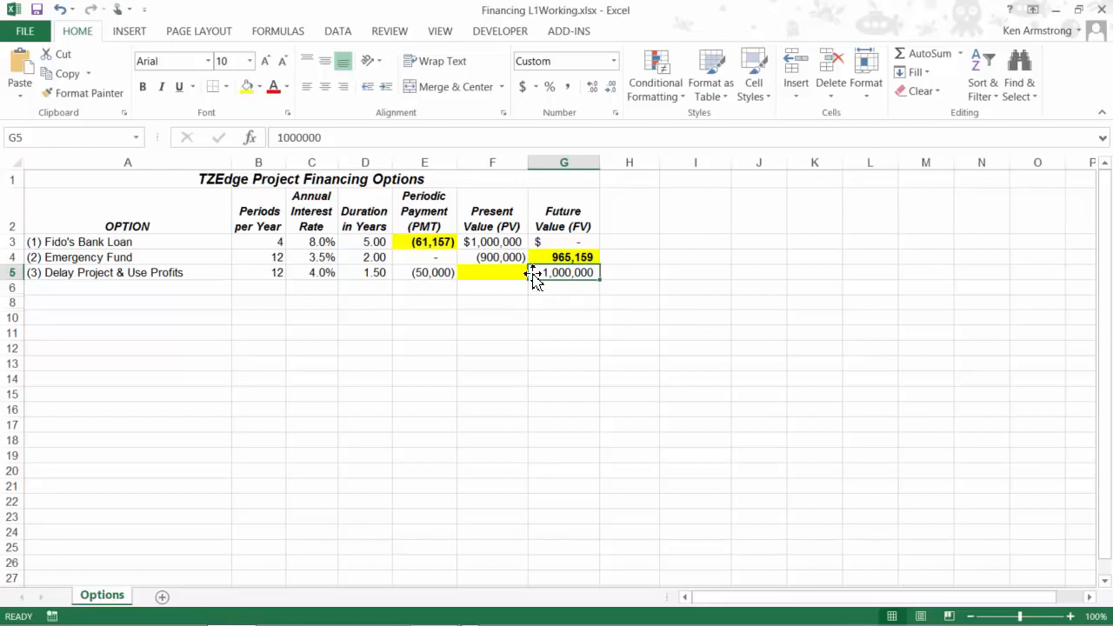
click(502, 274)
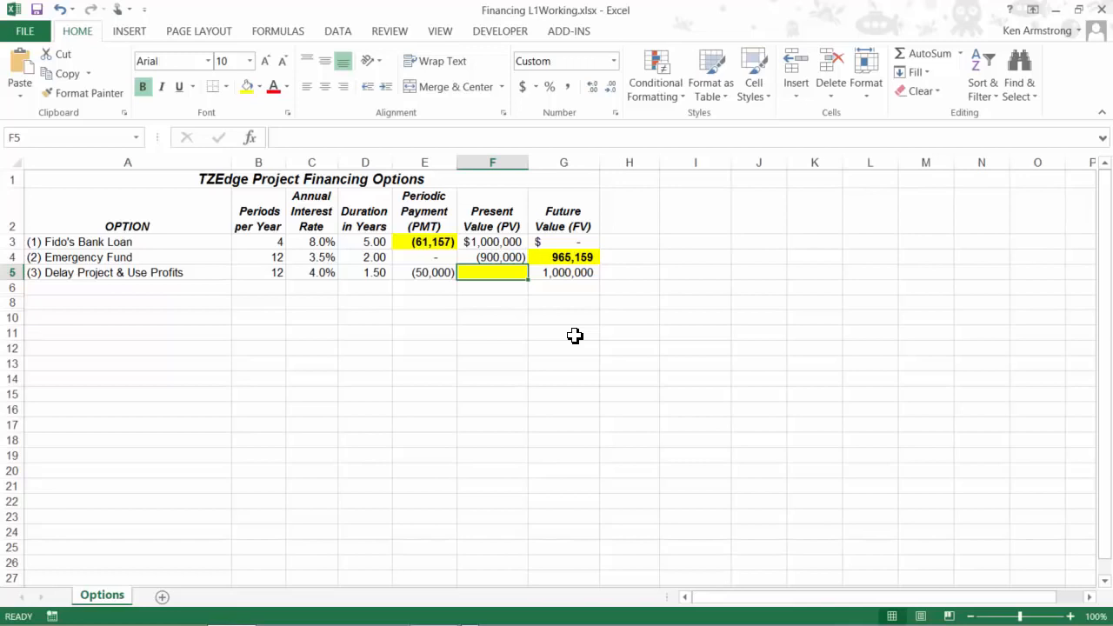
text(=pv)
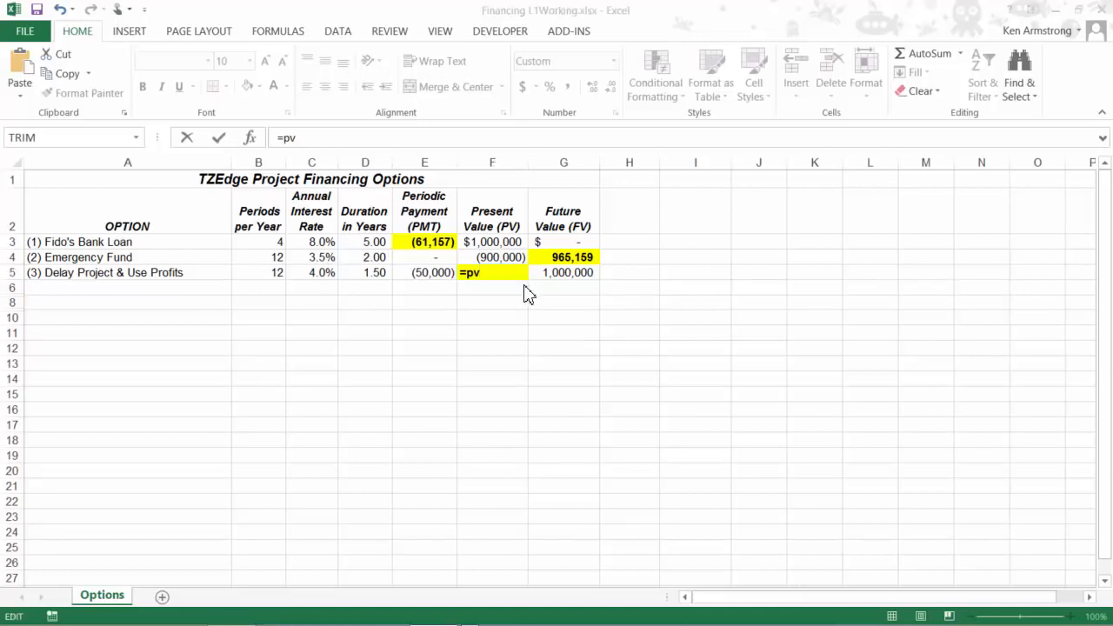
Enter =PV(C5/B5,D5*B5,E5,G5,0) in F5, giving a present value of (69,736).
click(505, 273)
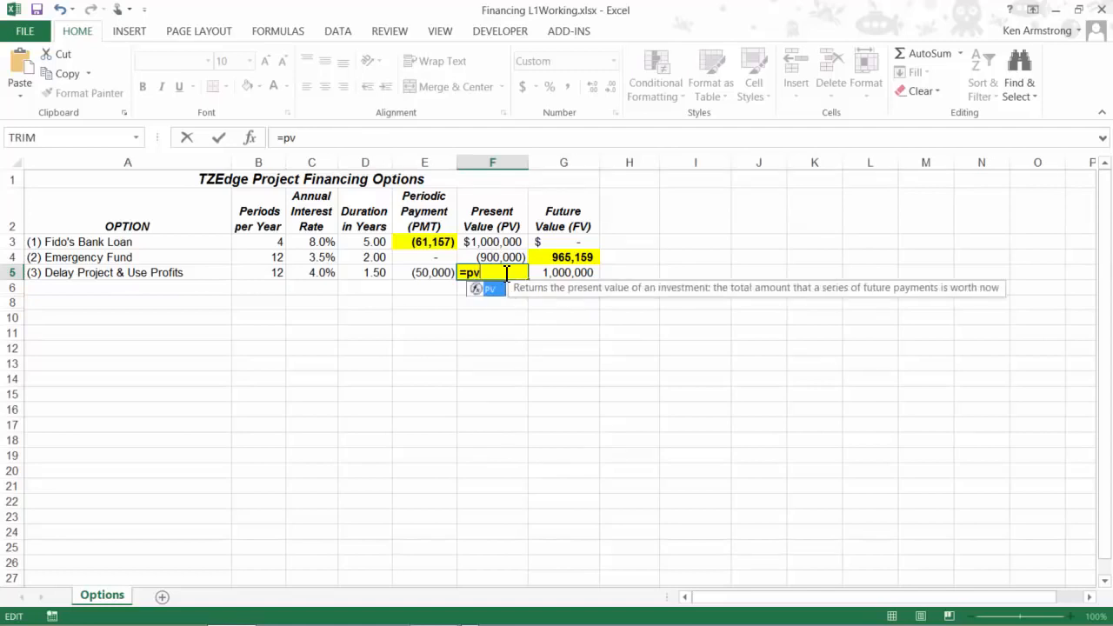
text(()
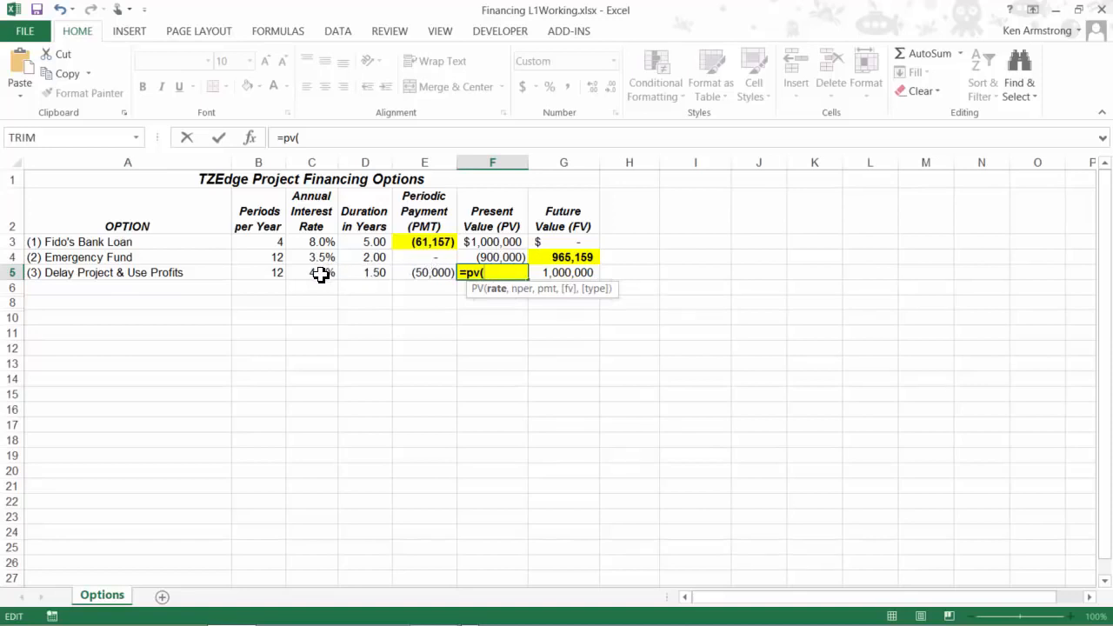
click(322, 274)
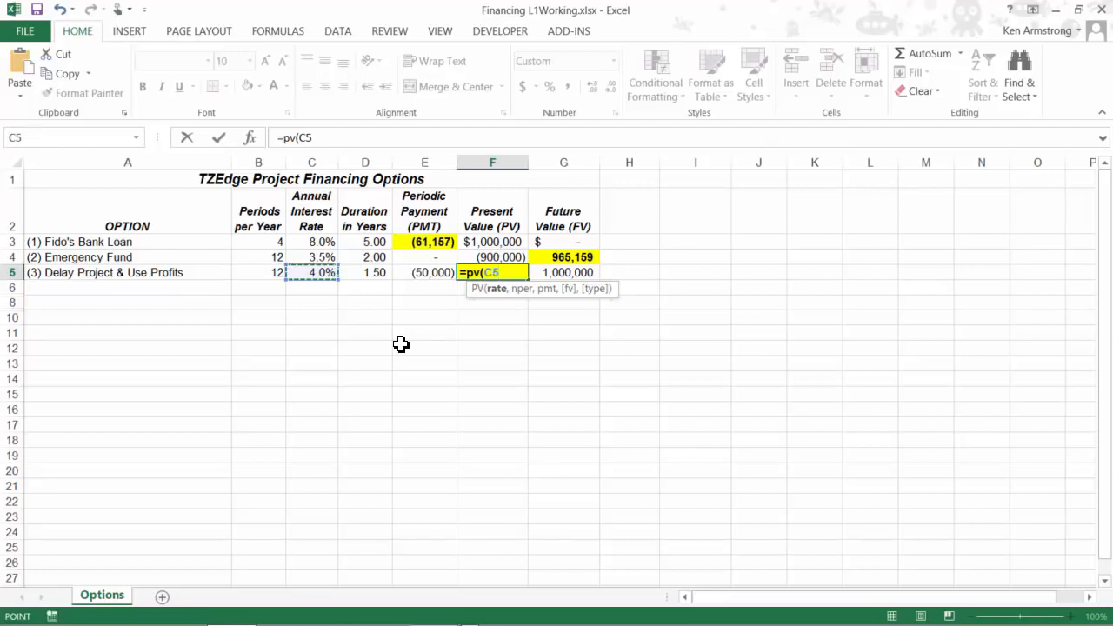
text(/)
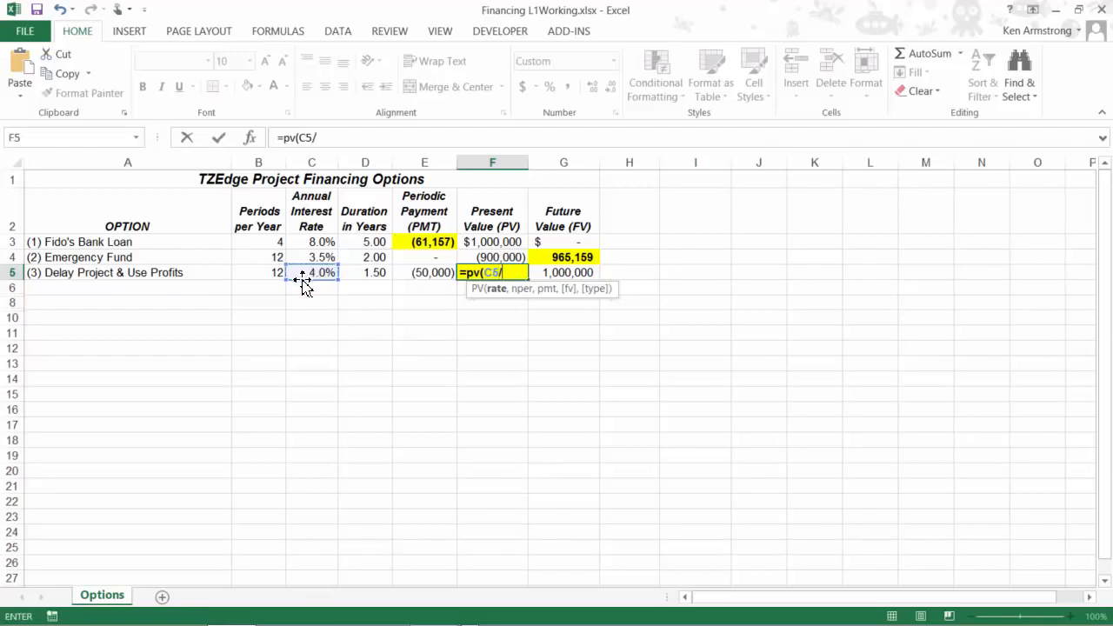
click(269, 272)
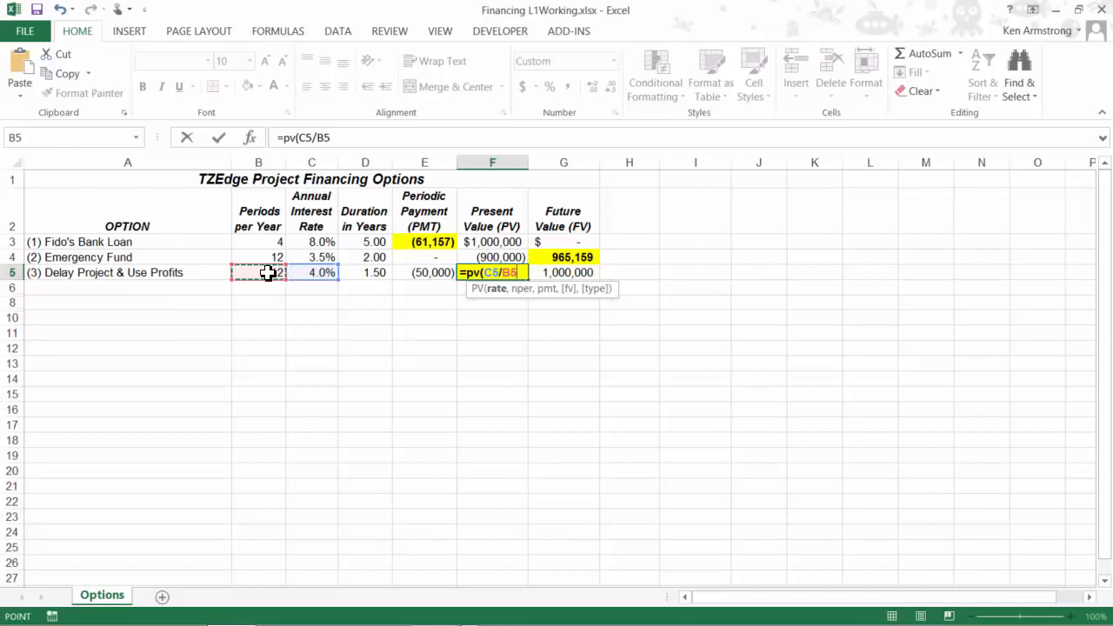
text(,)
click(365, 272)
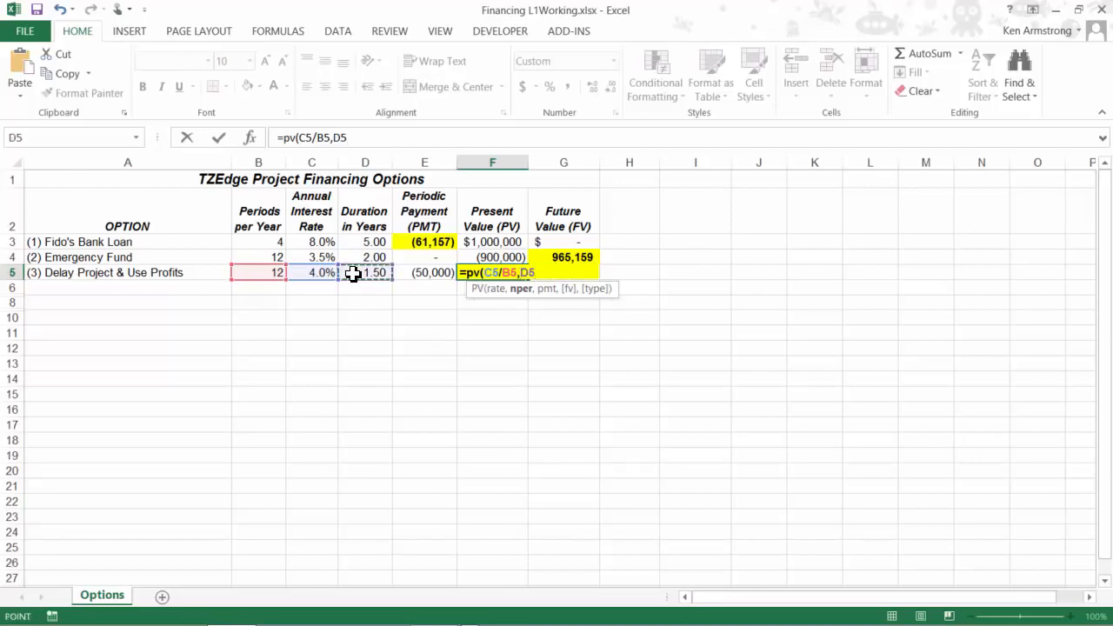
text(*)
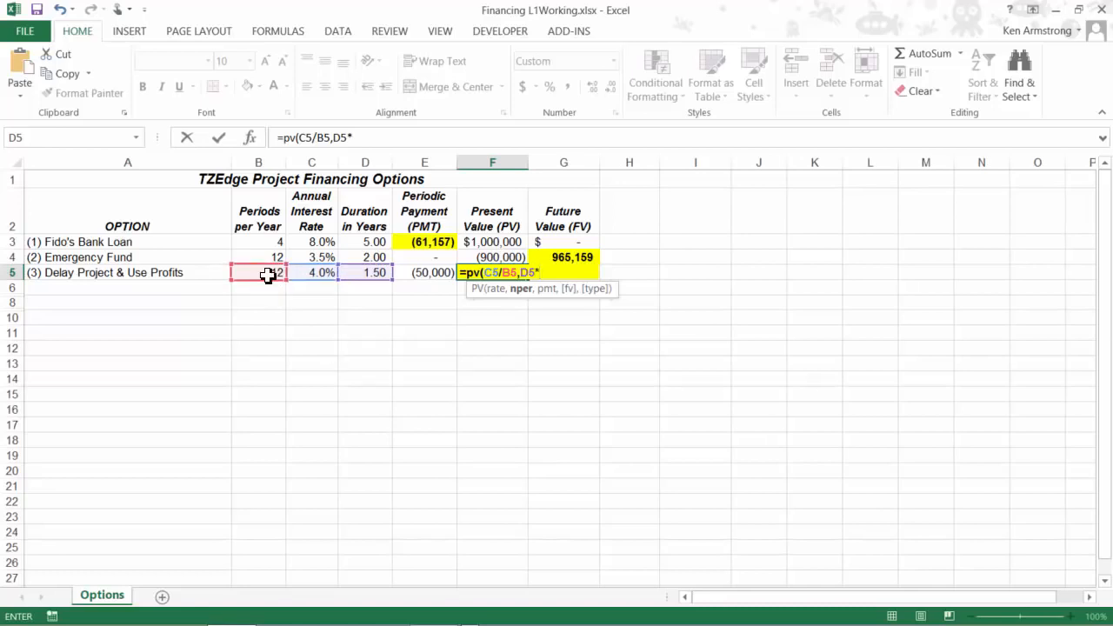
click(264, 273)
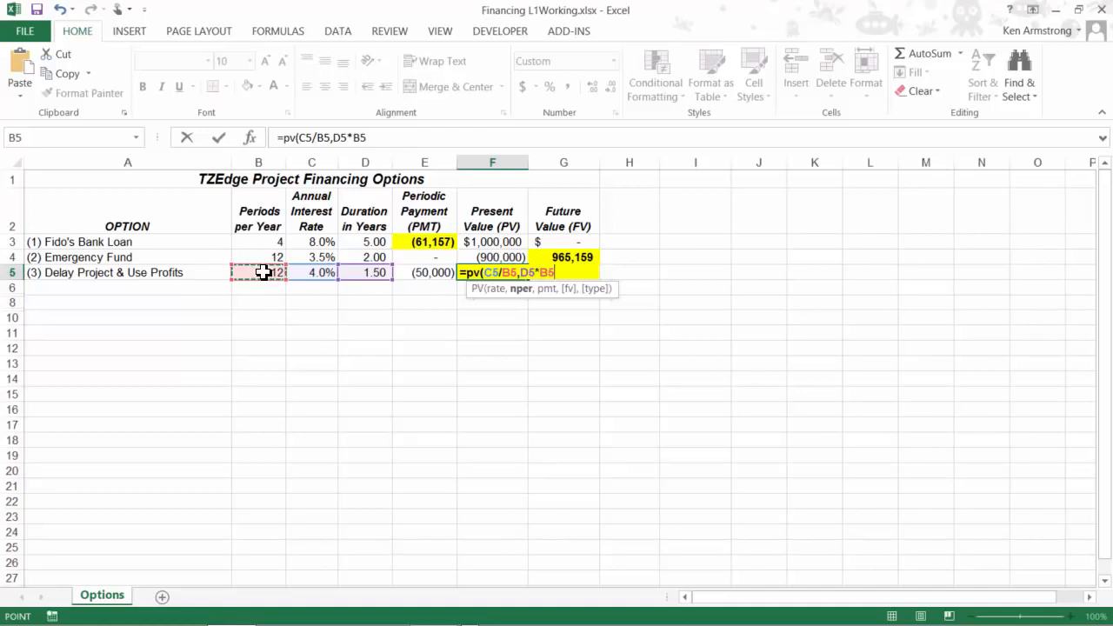
text(,)
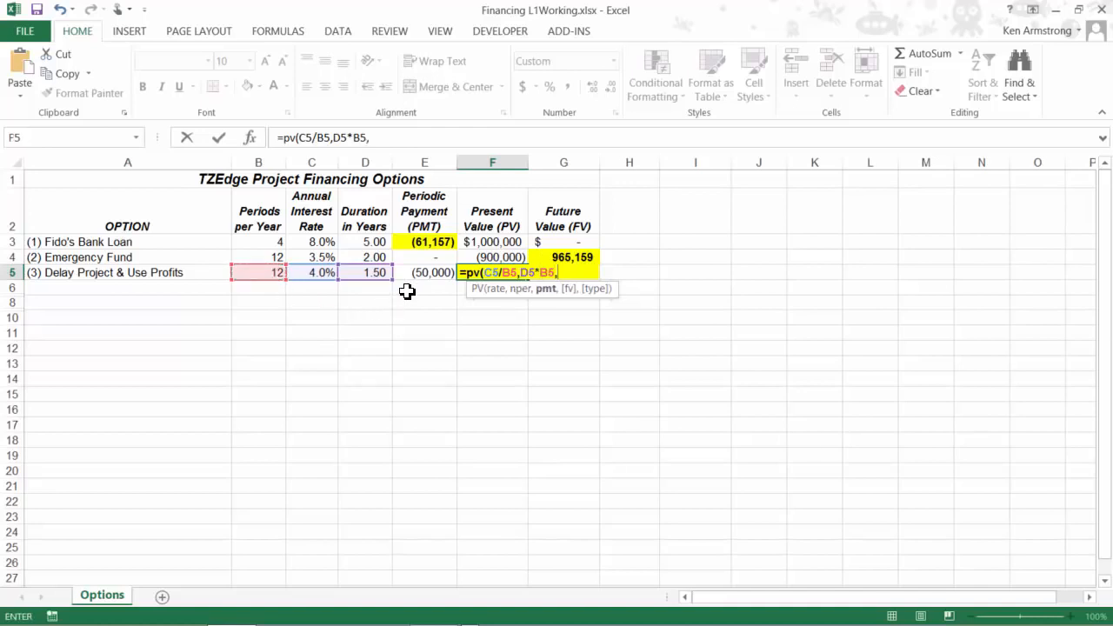
click(435, 273)
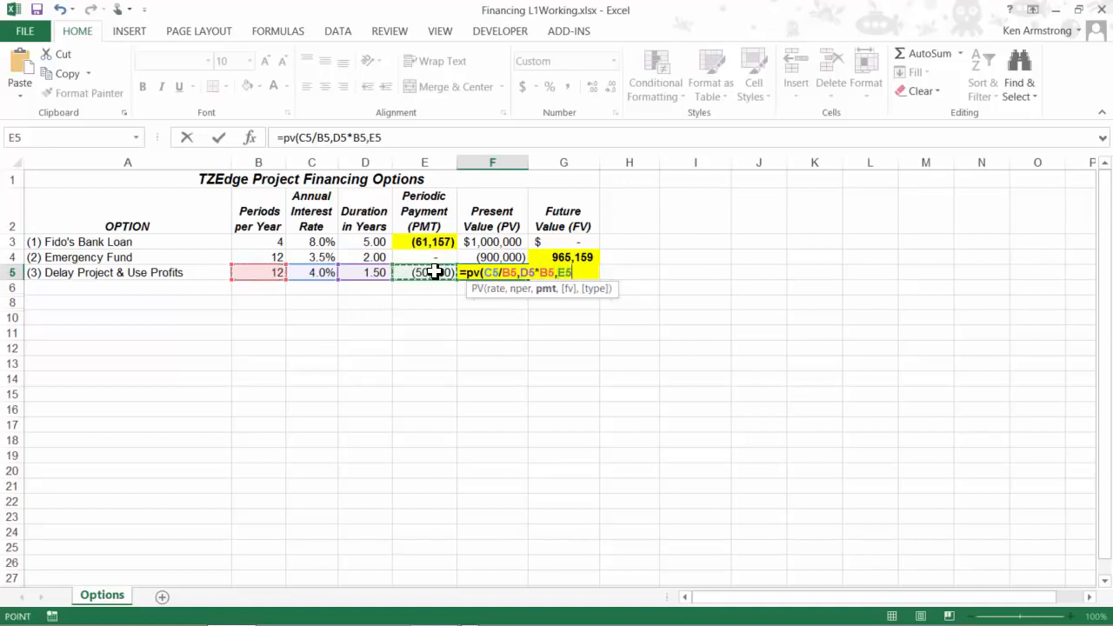
text(,)
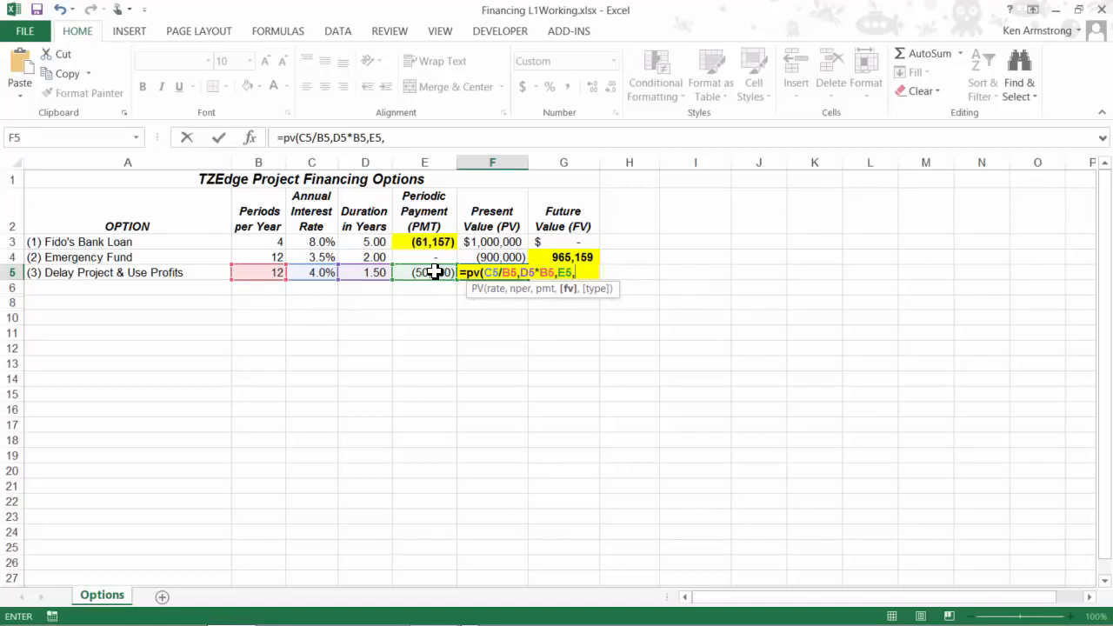
text(g)
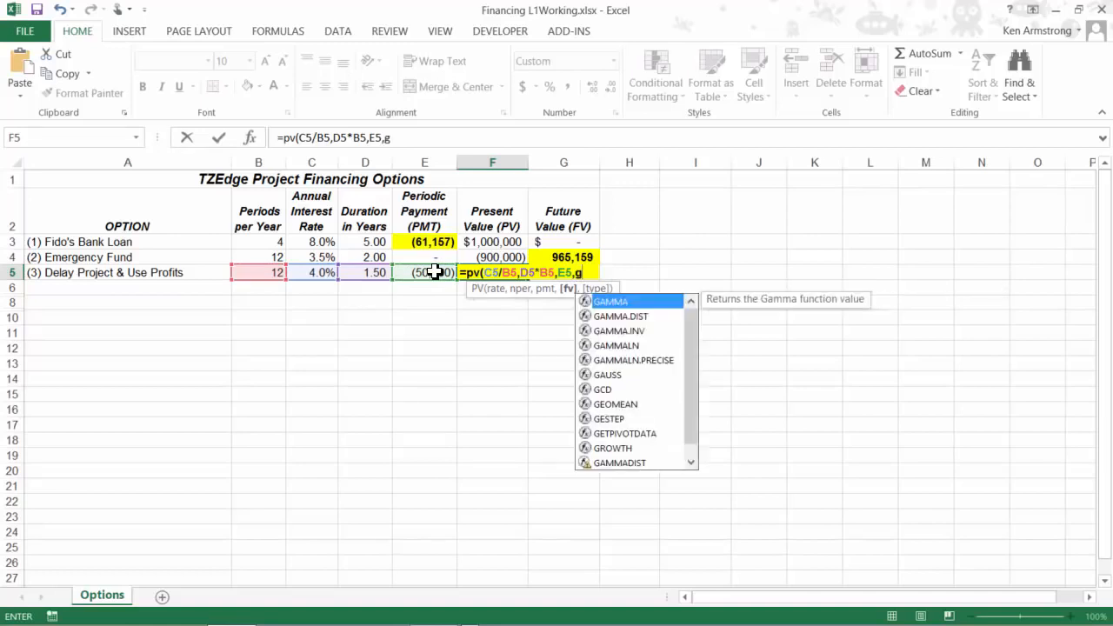
text(5,)
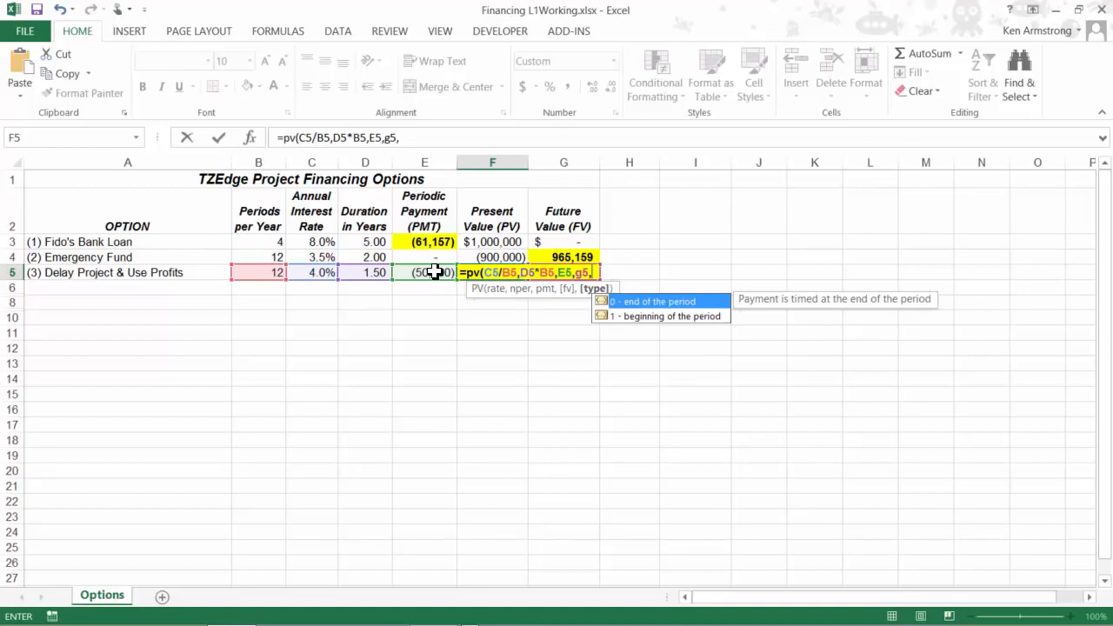
text(0)
text())
key(Return)
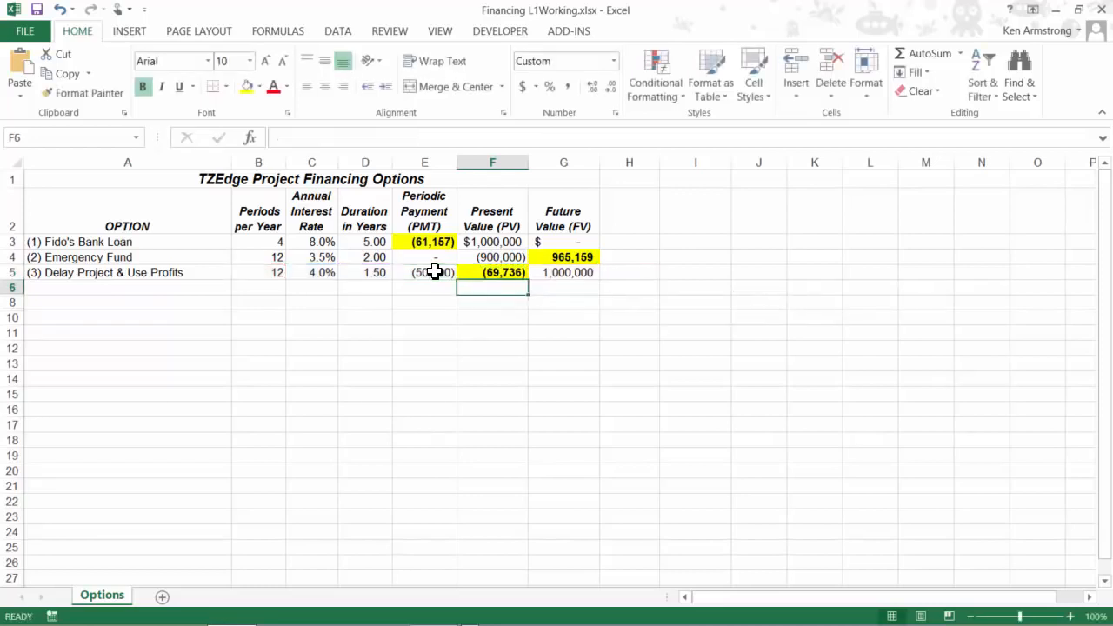
Check F5's result against G5 and E5, then unhide the rows below option 3 revealing option 4a.
key(Up)
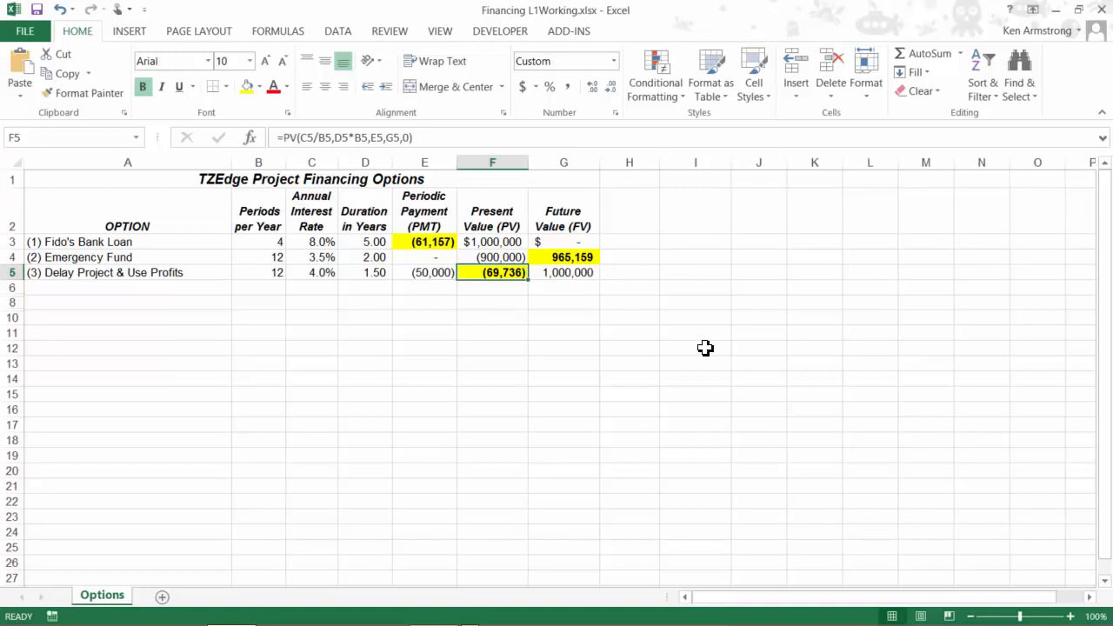
click(568, 276)
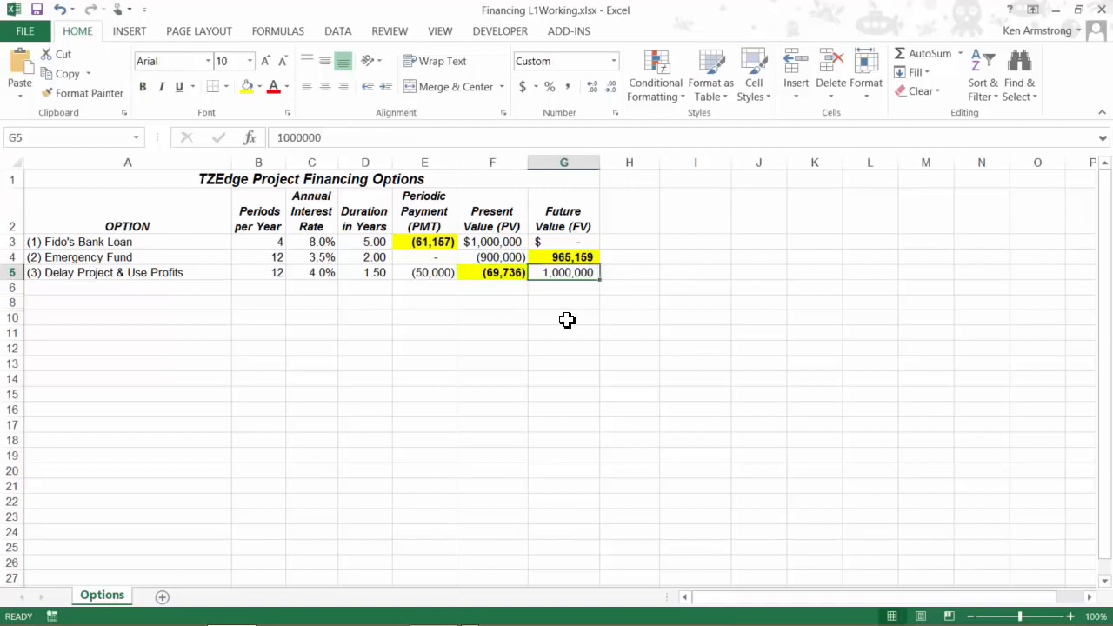
click(409, 272)
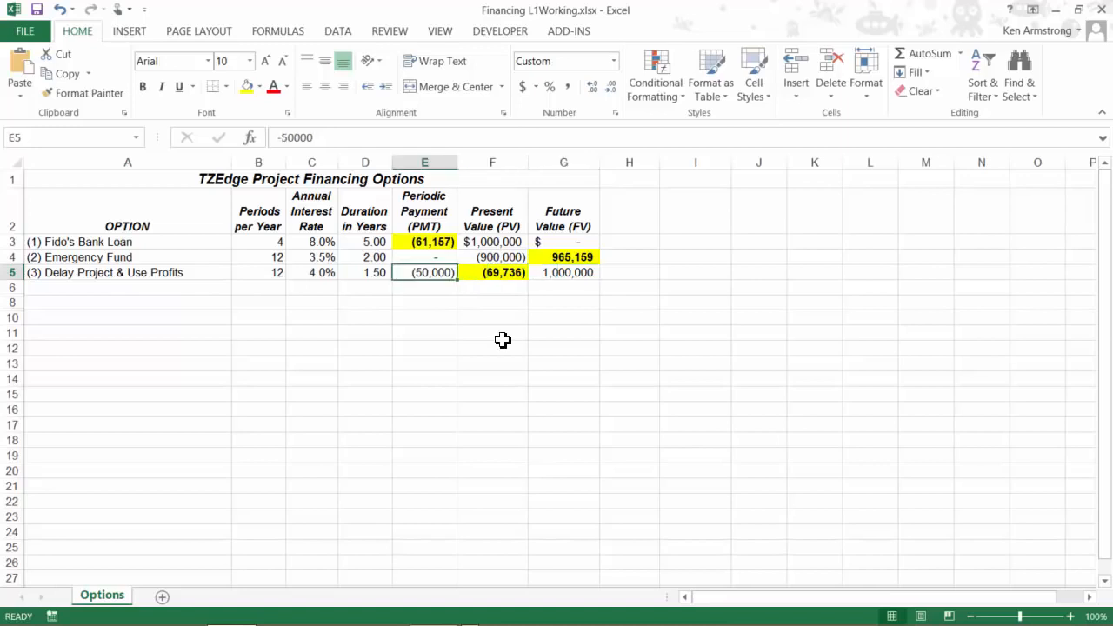
double_click(16, 299)
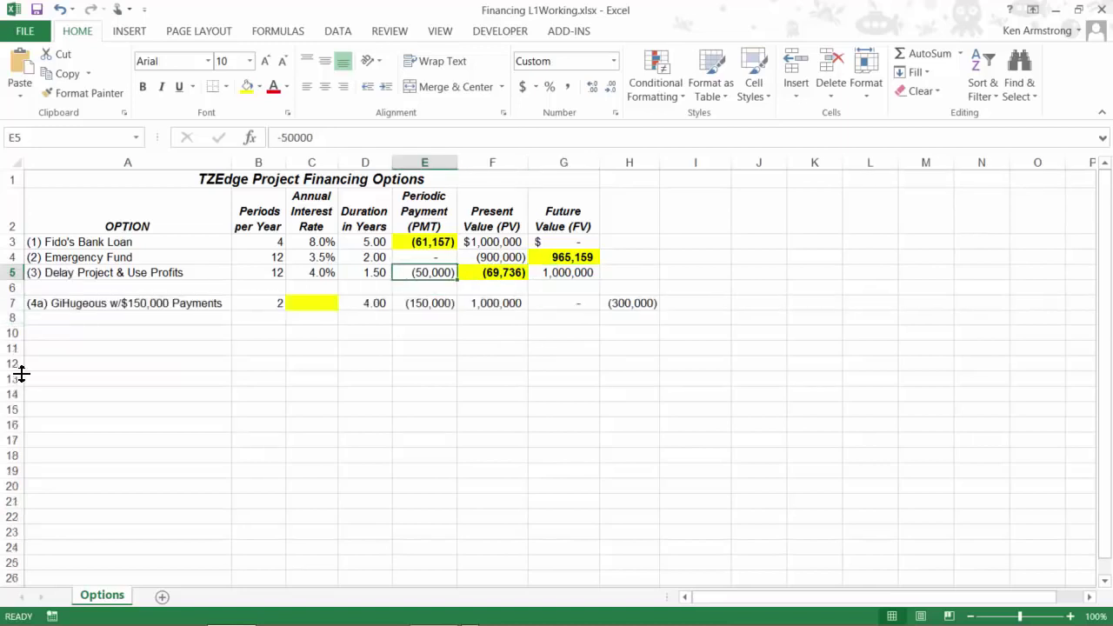
Delete the empty row 6 and drag the row border to reveal the hidden option 4b row.
click(12, 288)
right_click(12, 288)
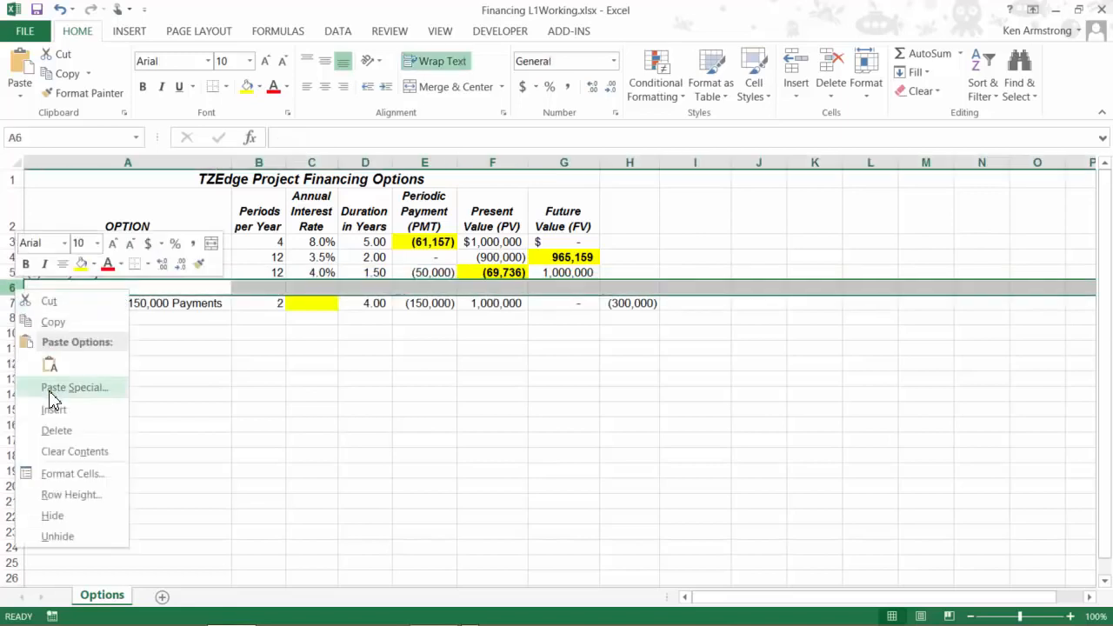
click(53, 430)
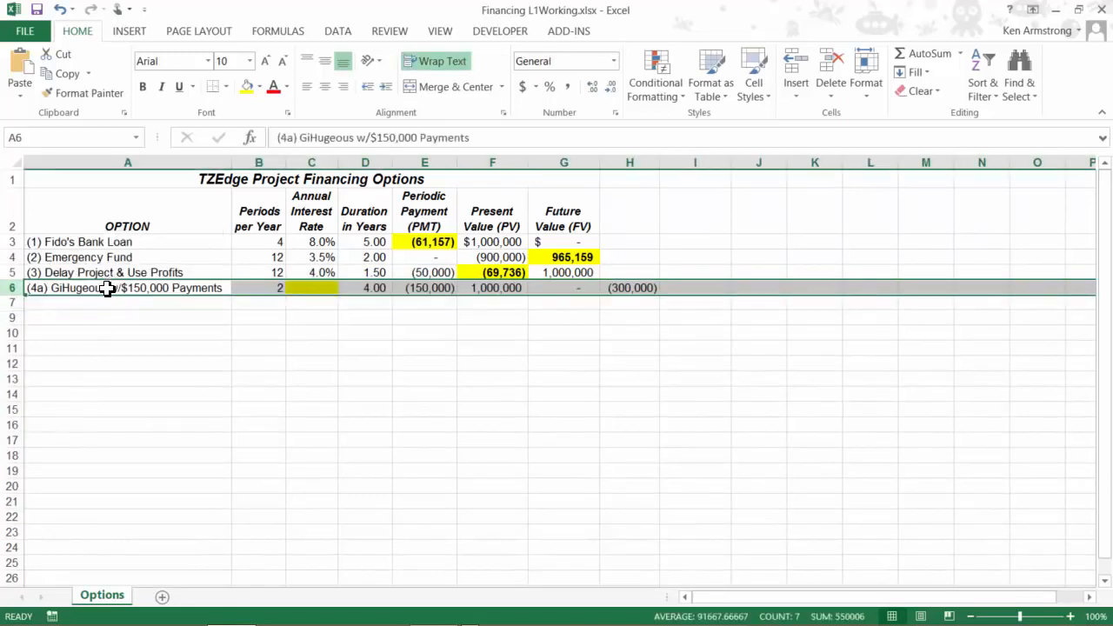
click(109, 288)
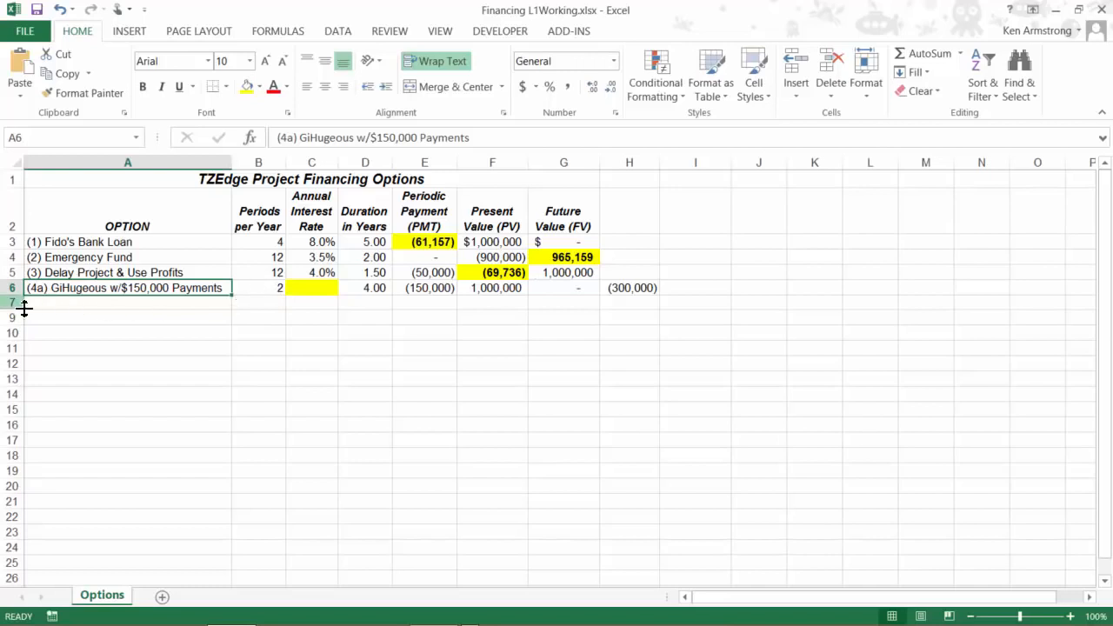
drag(18, 309, 19, 393)
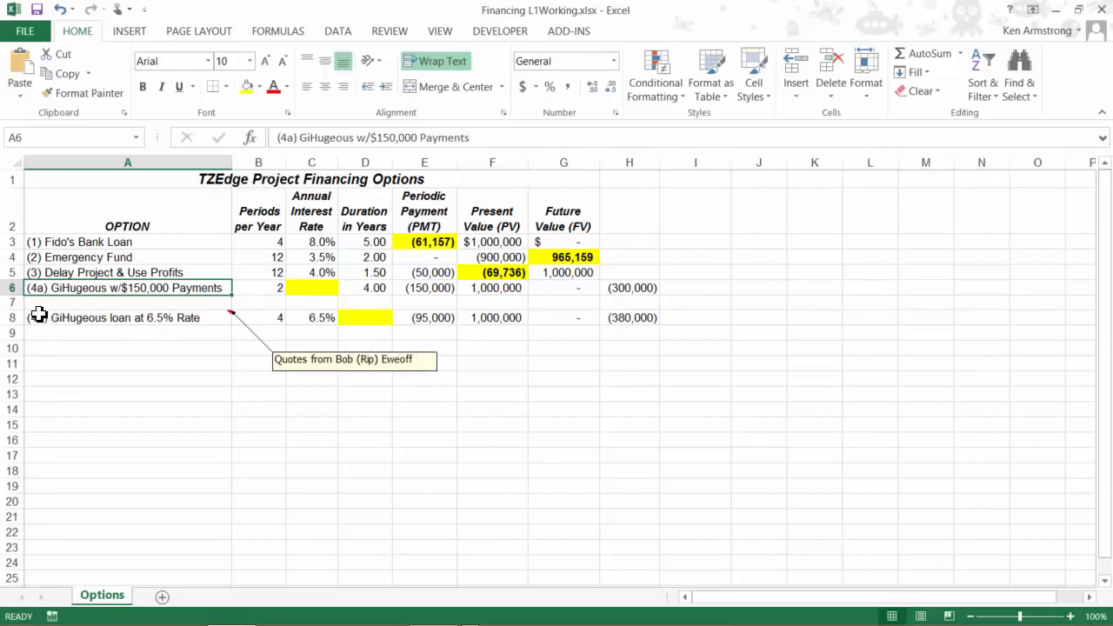
click(378, 289)
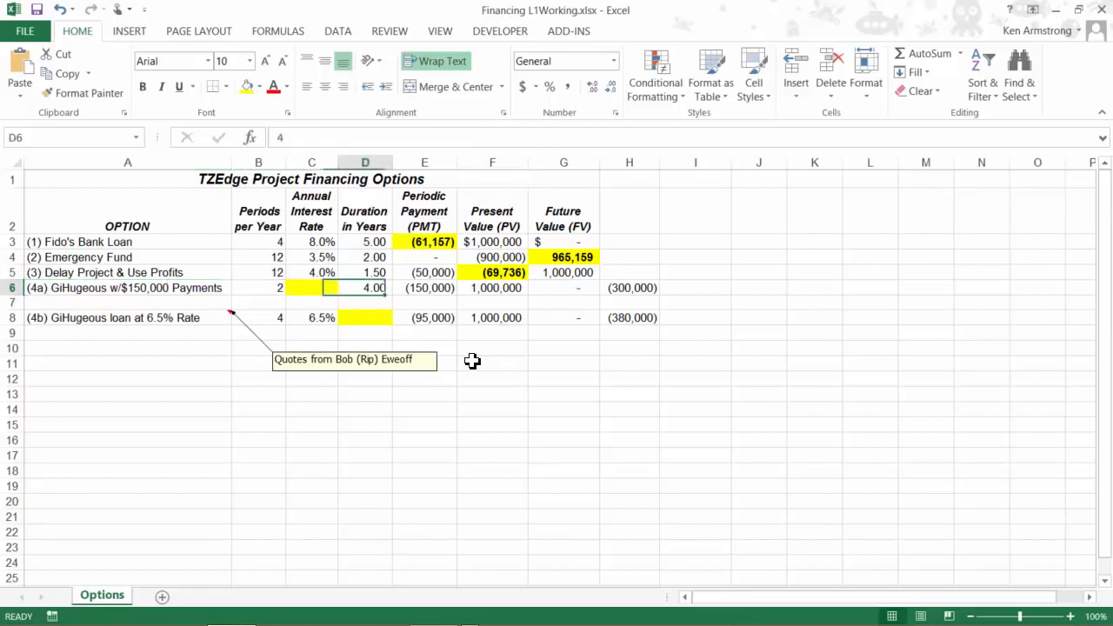
click(268, 290)
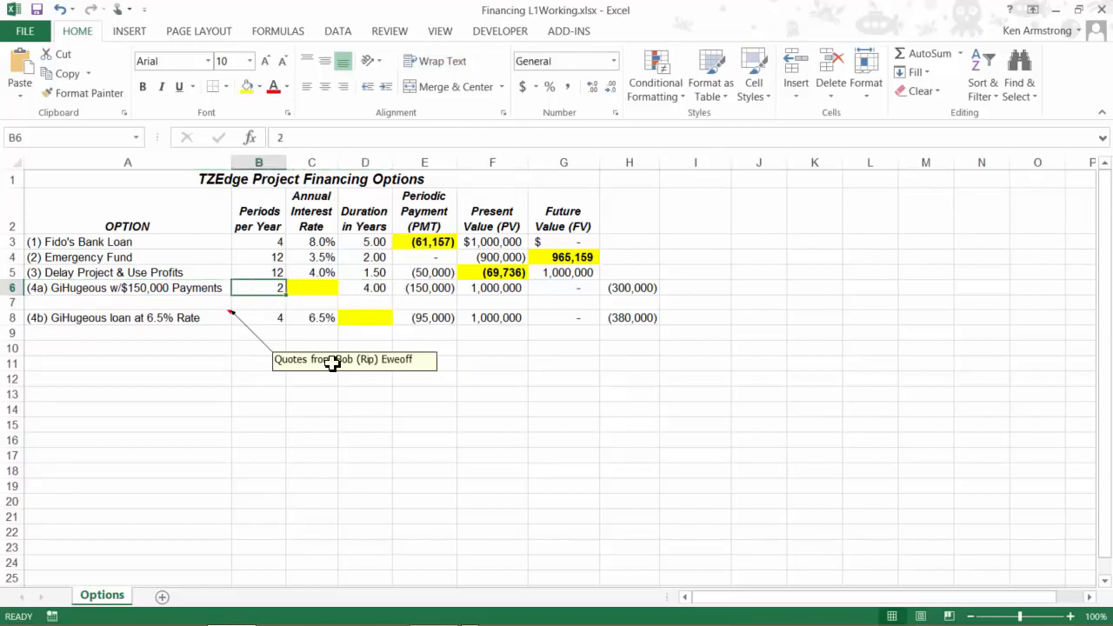
click(417, 289)
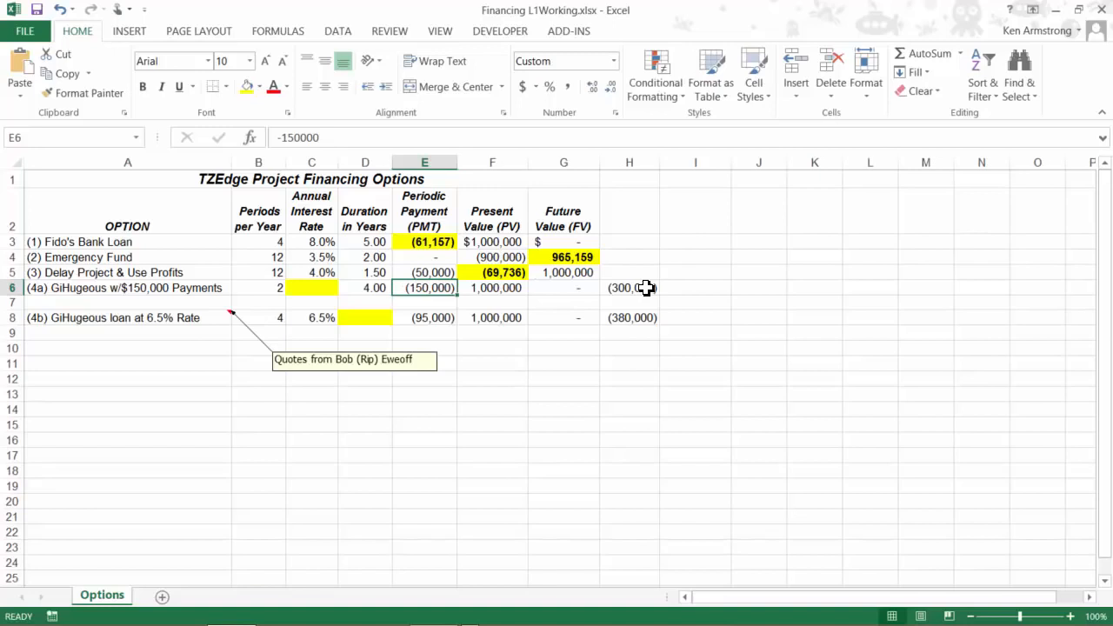
click(645, 288)
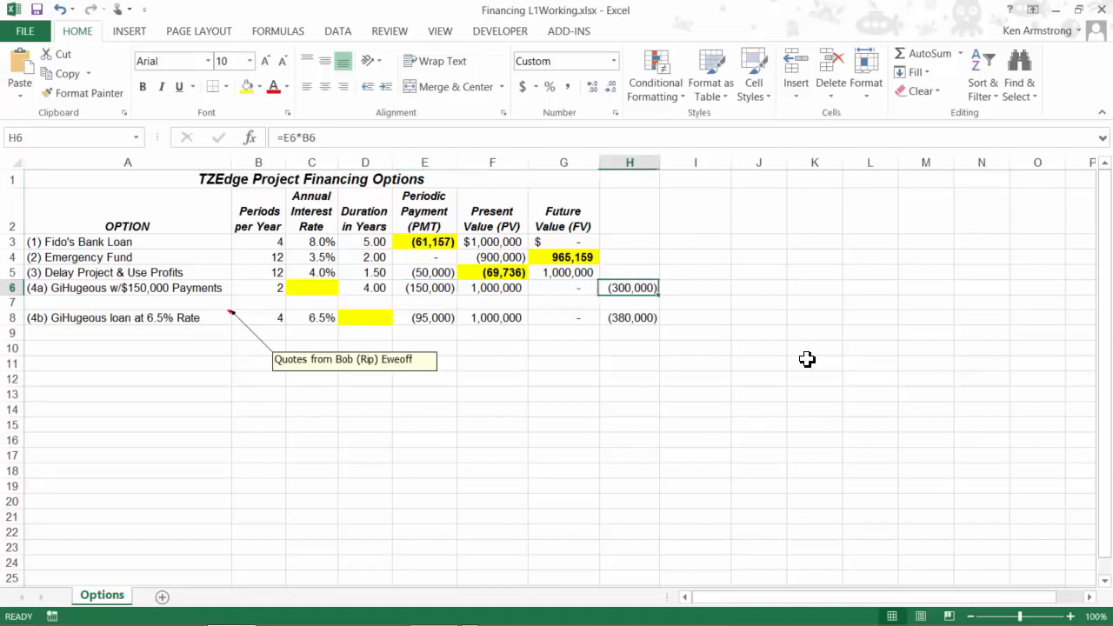
key(Delete)
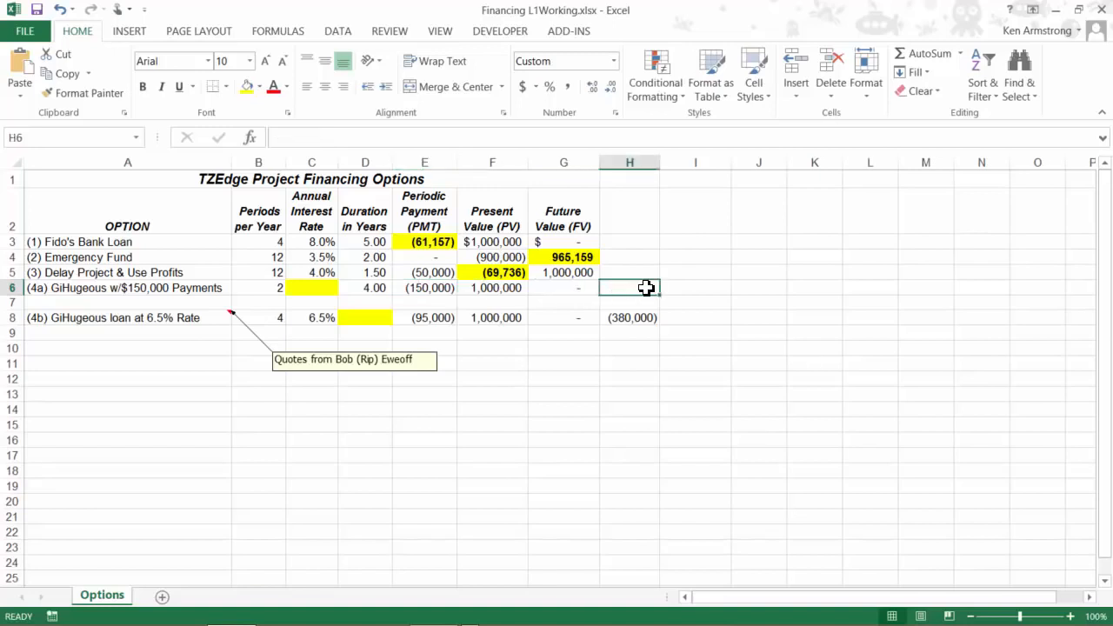
key(Down)
key(Down)
key(Delete)
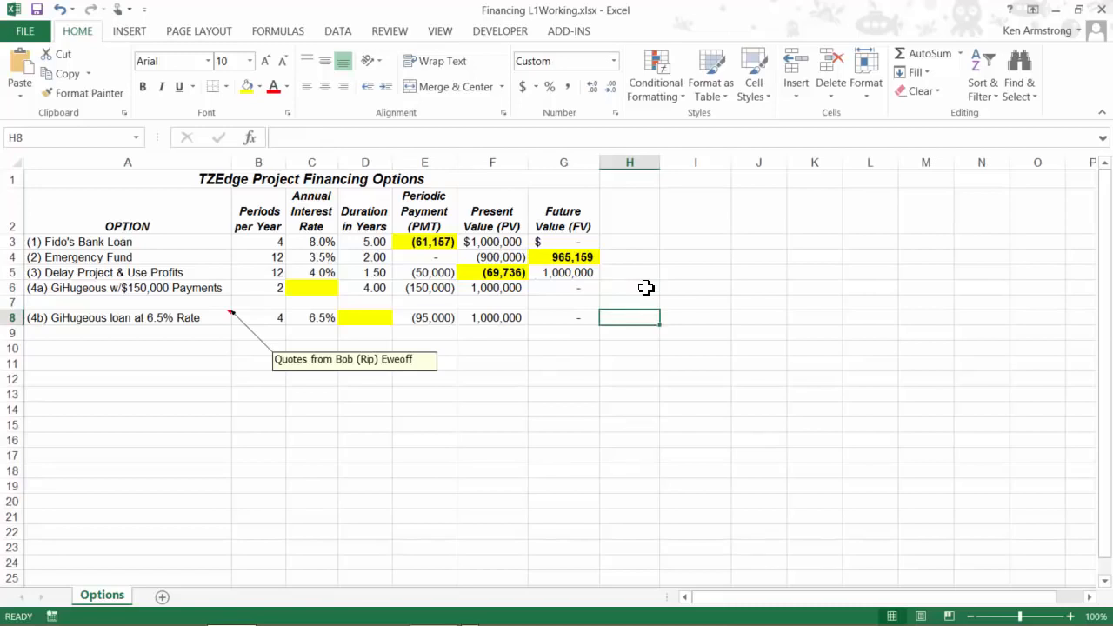
click(510, 288)
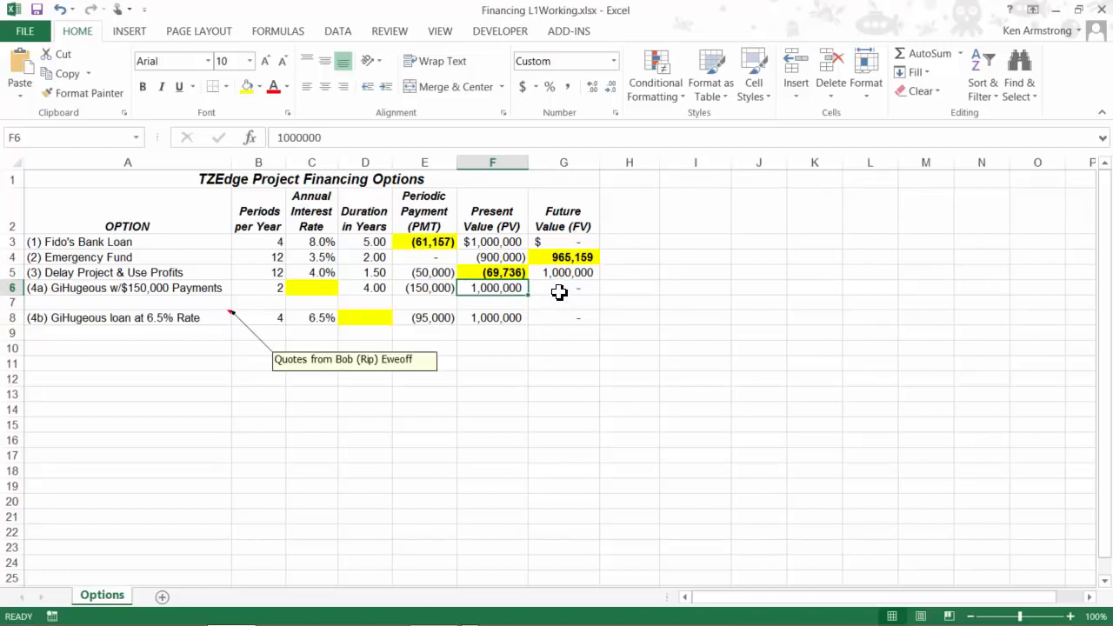
click(553, 288)
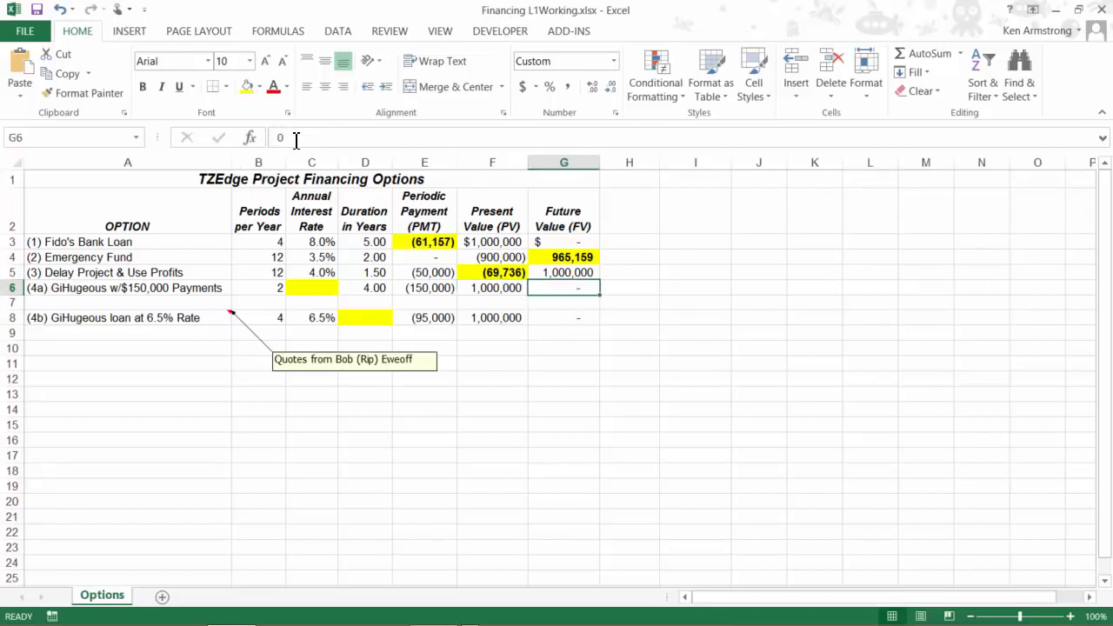
click(318, 288)
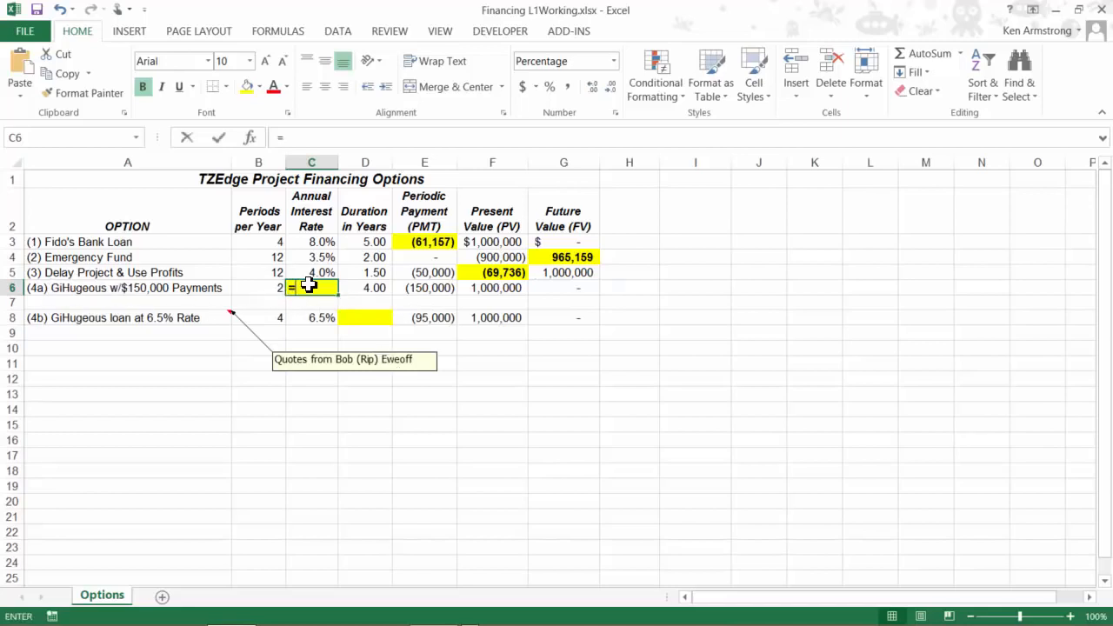
text(=rate)
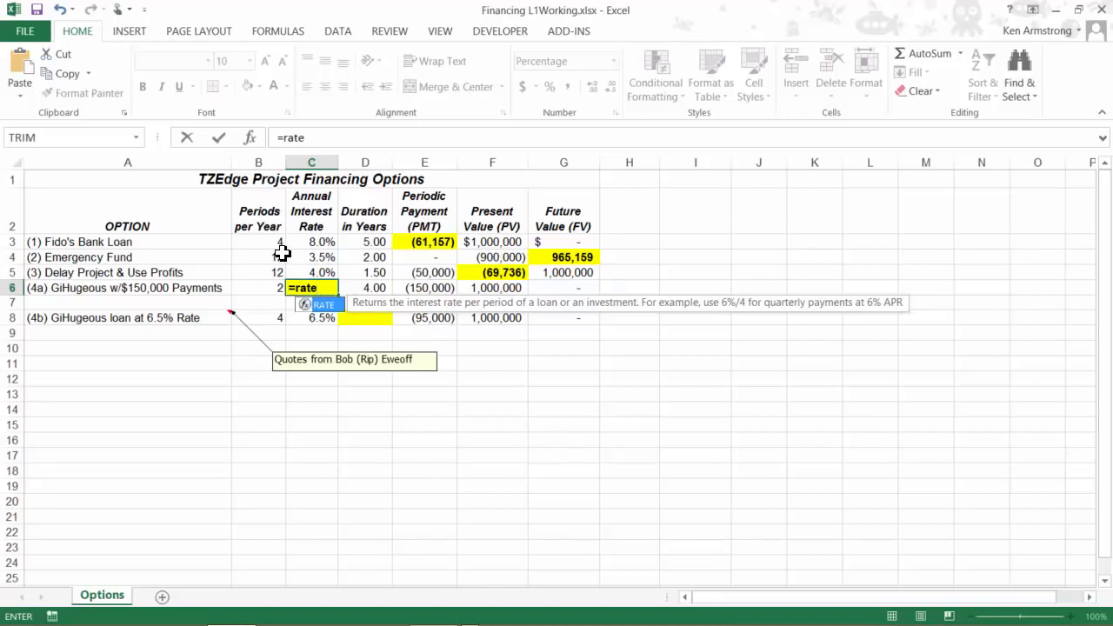
text(()
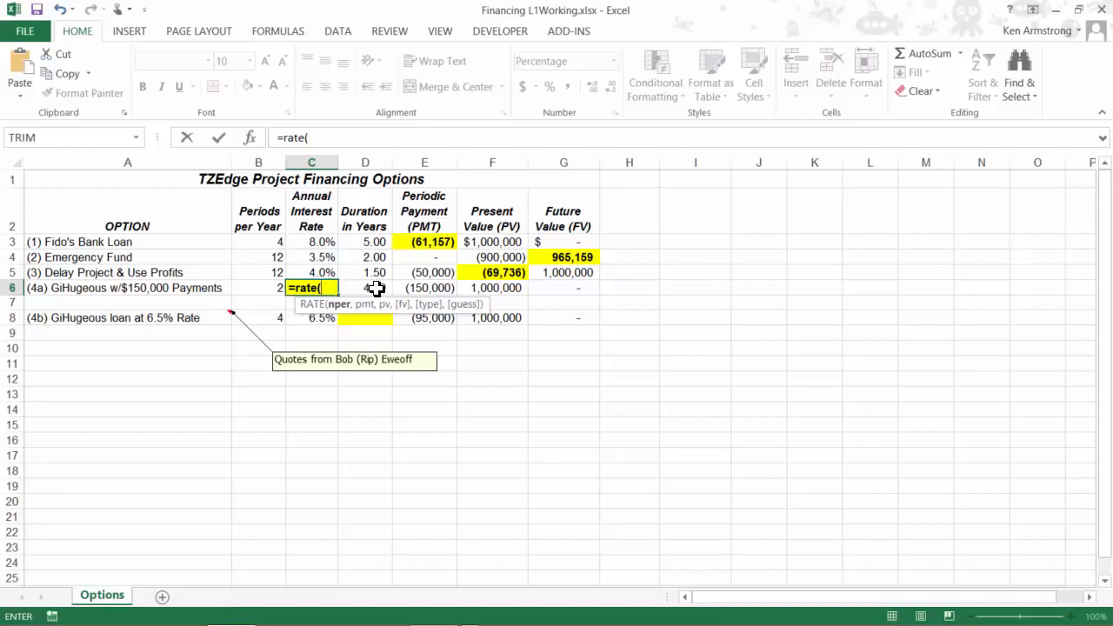
Build =RATE(B6*D6,E6,F6,G6,0 in C6 with payments at end of period.
click(261, 288)
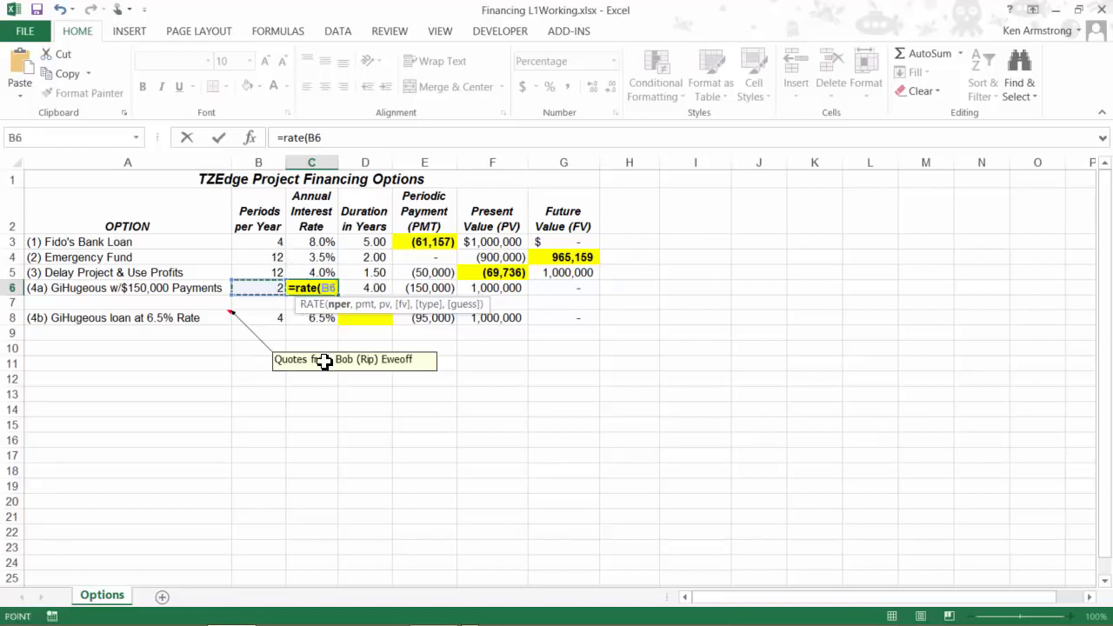
text(*)
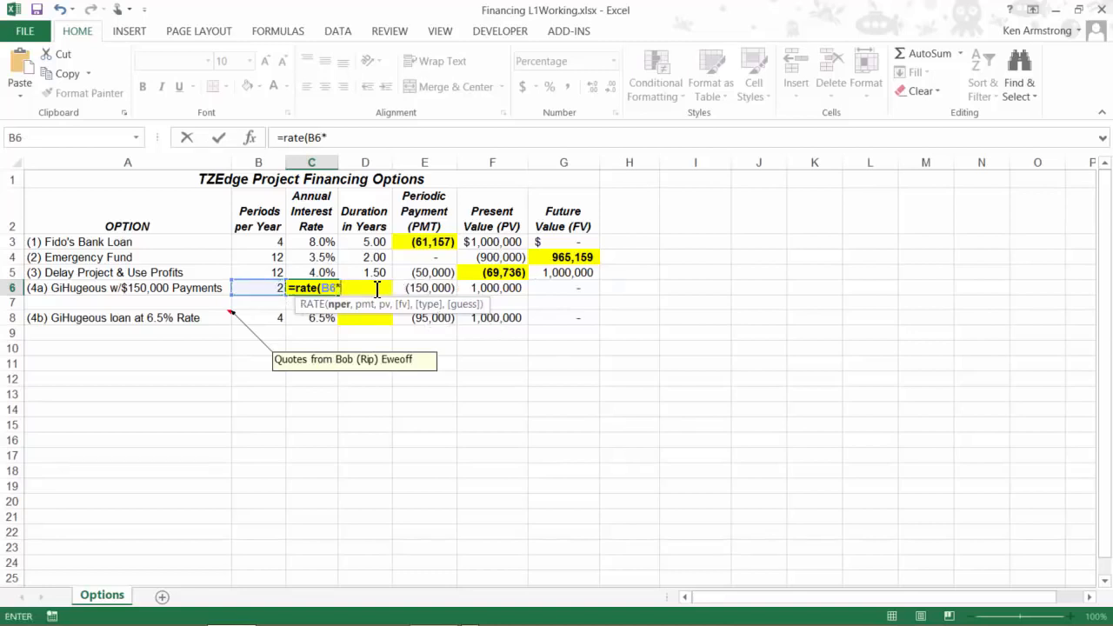
text(d4)
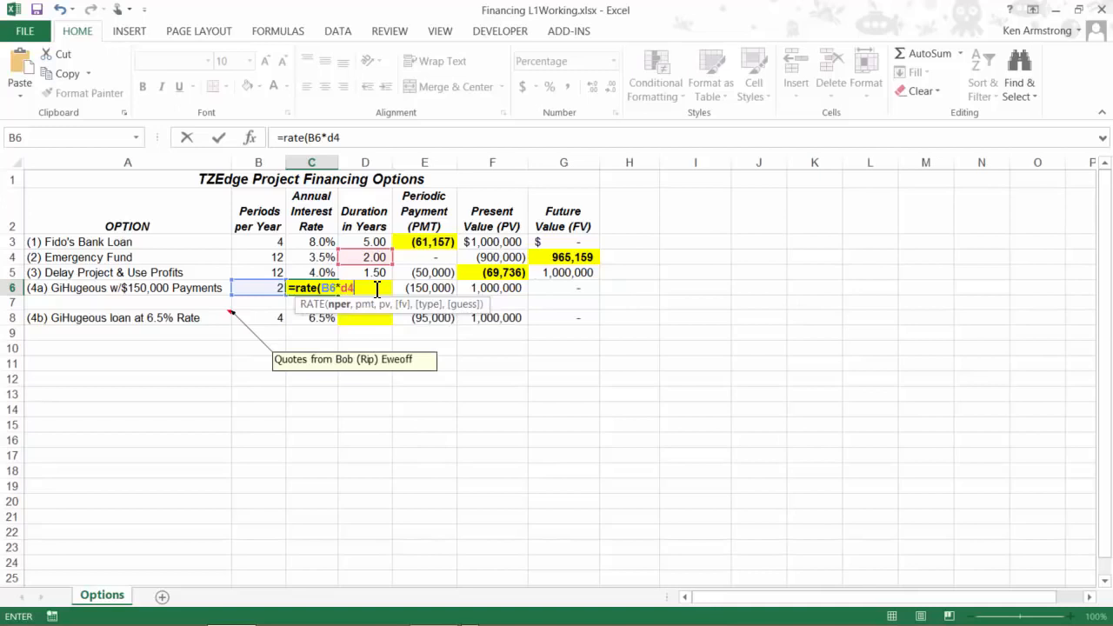
key(BackSpace)
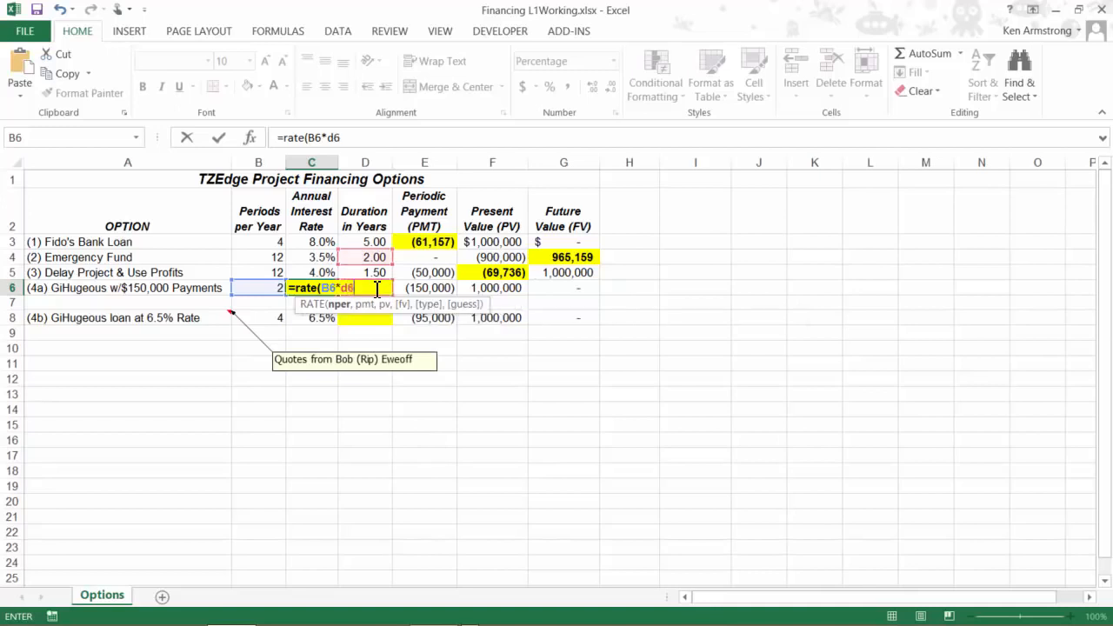
text(6,)
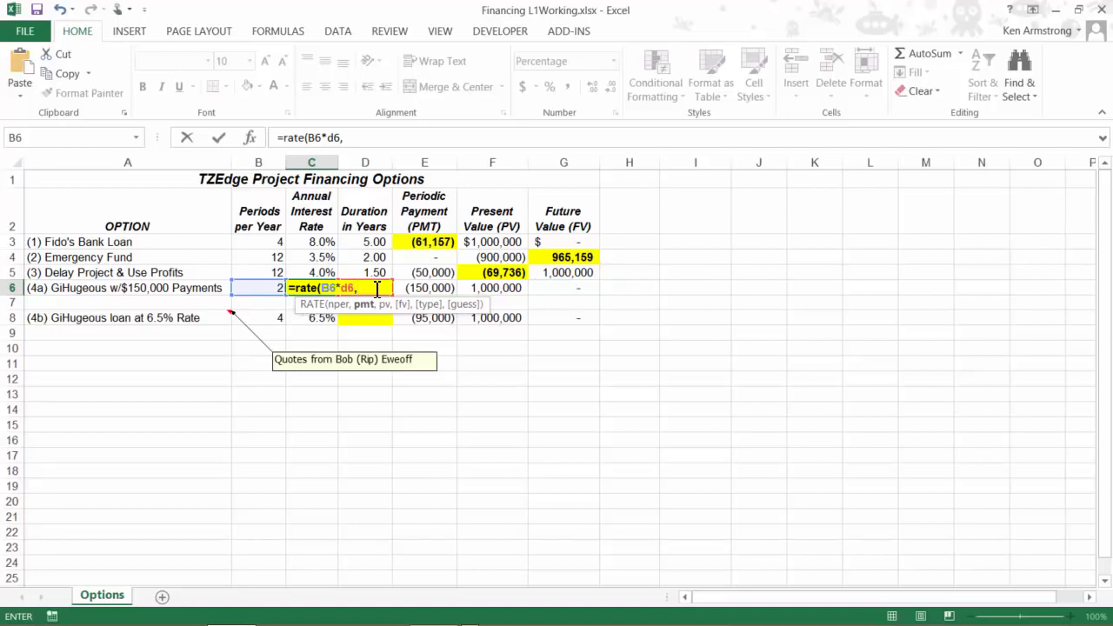
click(408, 287)
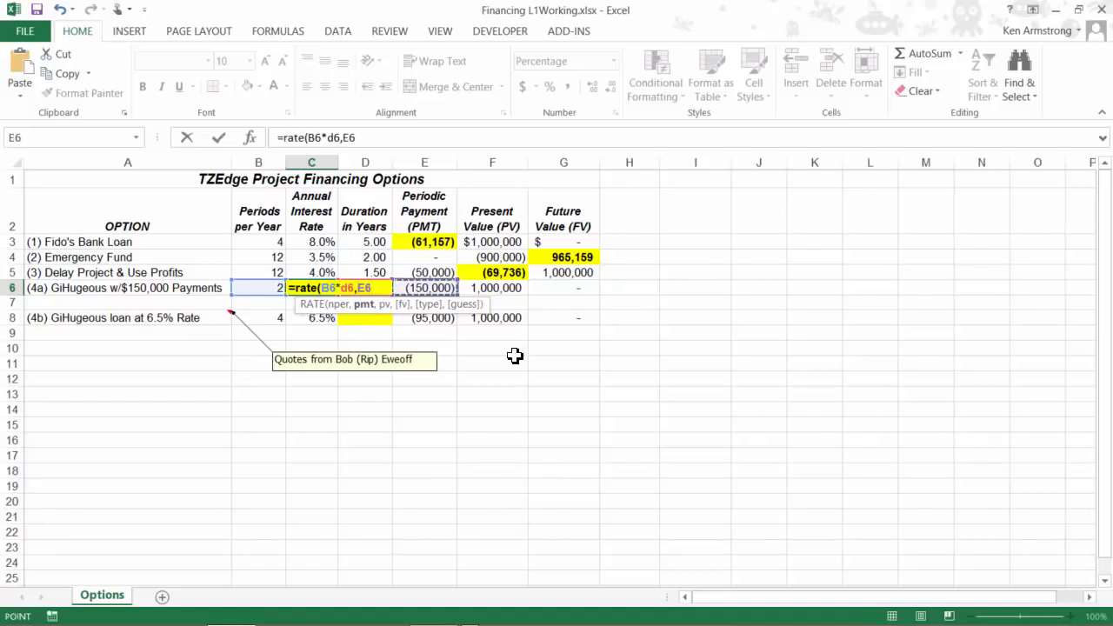
text(,)
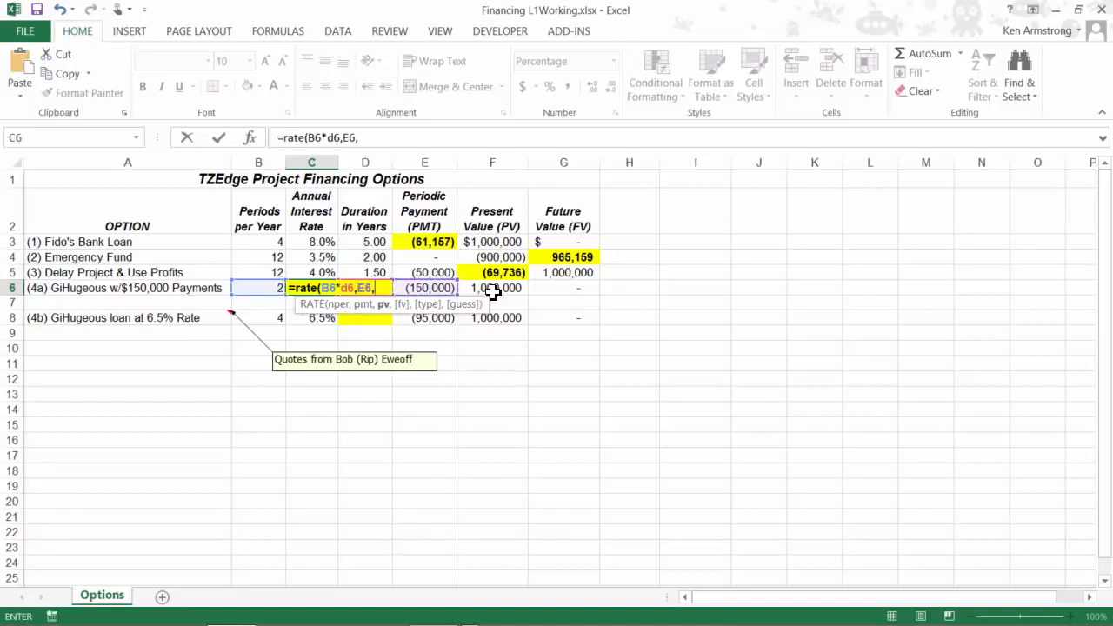
click(492, 288)
text(,)
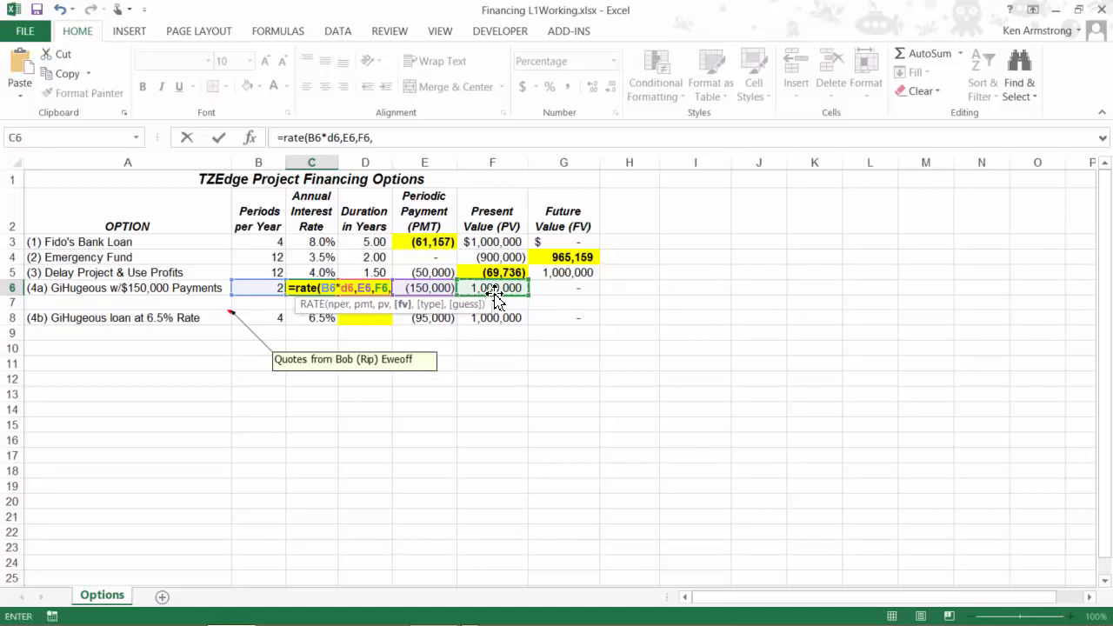
click(550, 287)
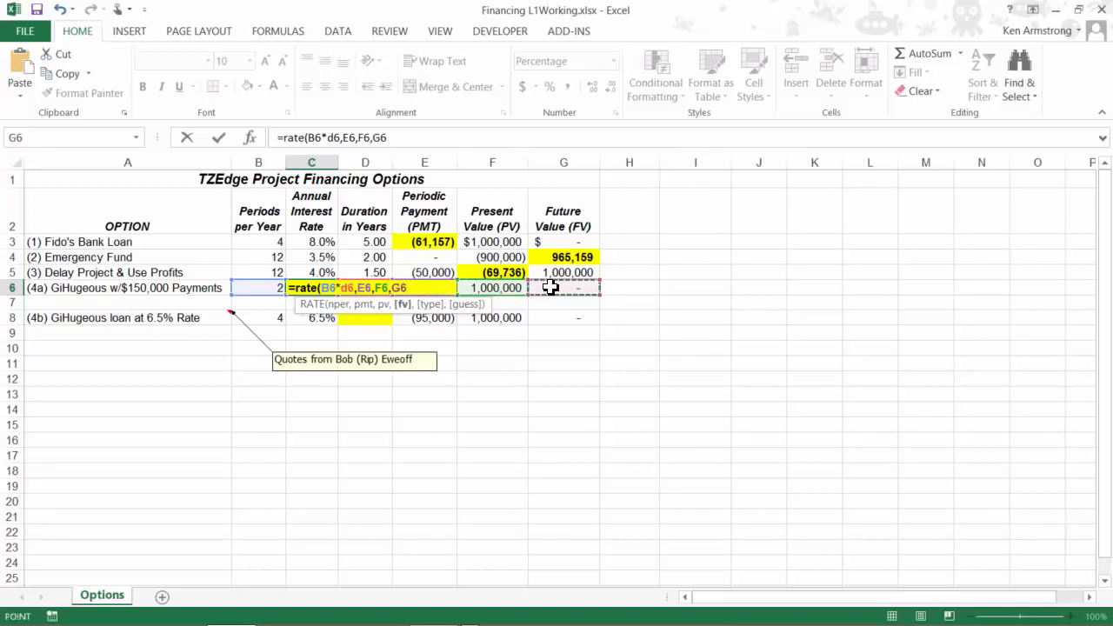
text(,)
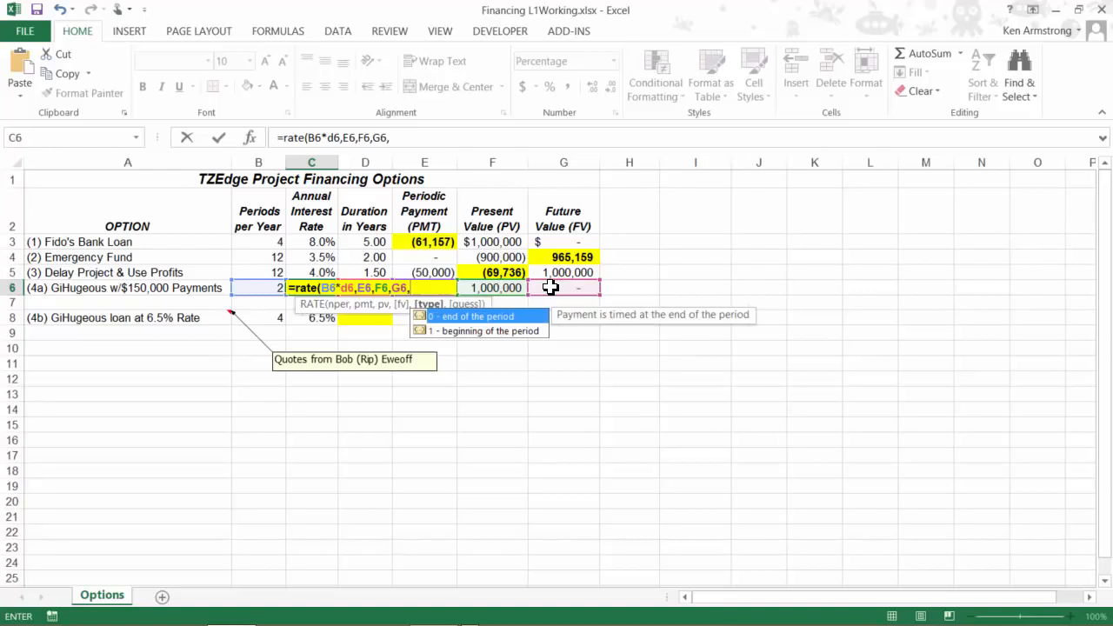
key(Tab)
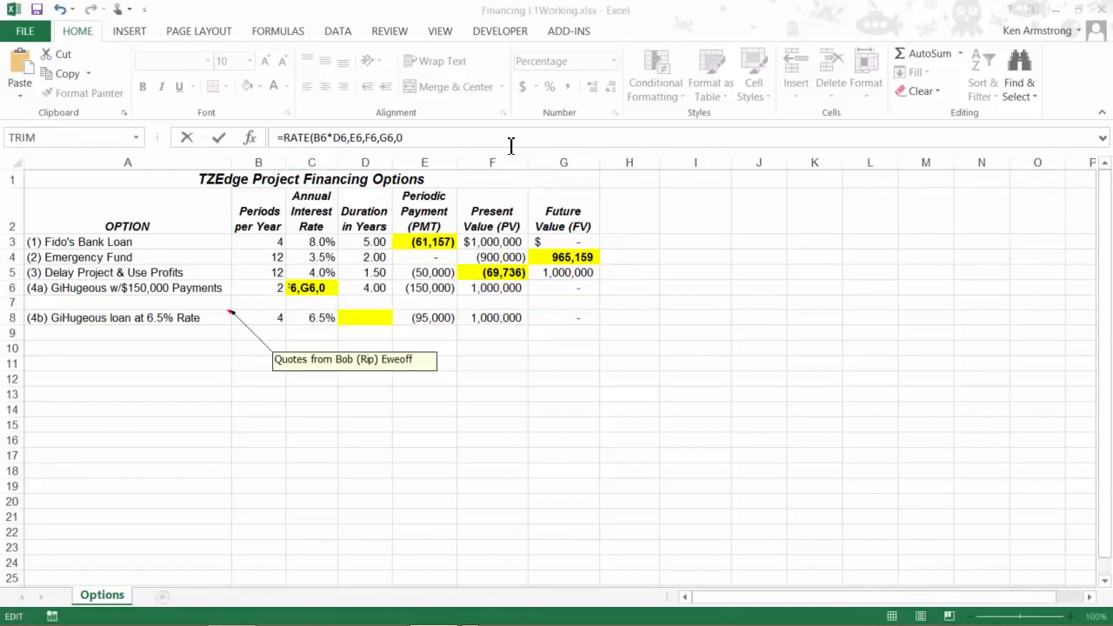
click(428, 138)
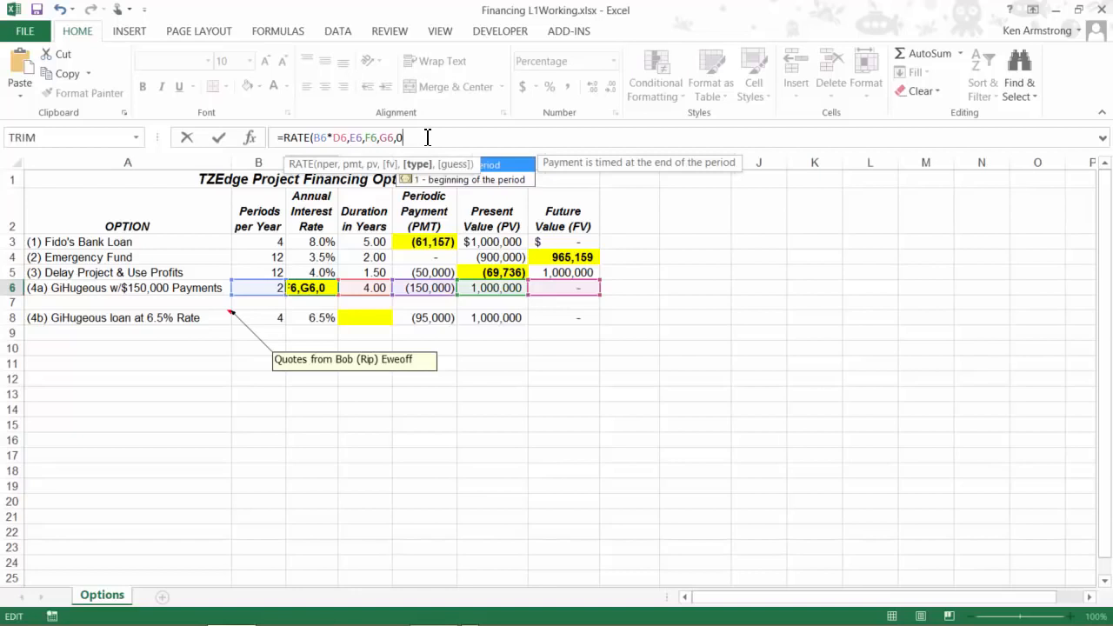
text(,)
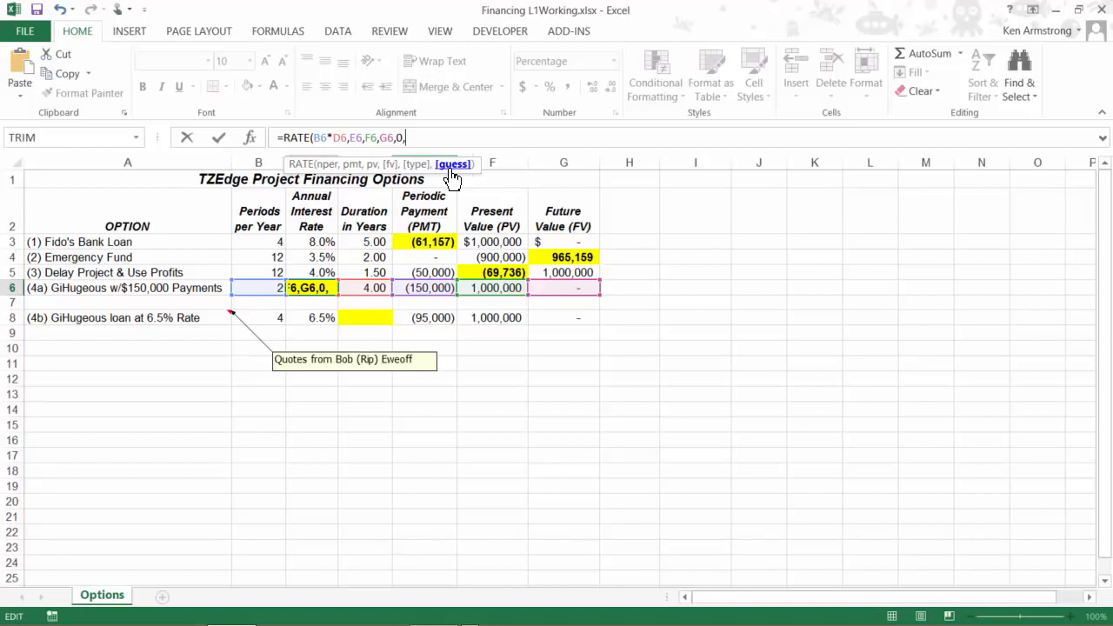
text(.1)
key(BackSpace)
key(BackSpace)
key(BackSpace)
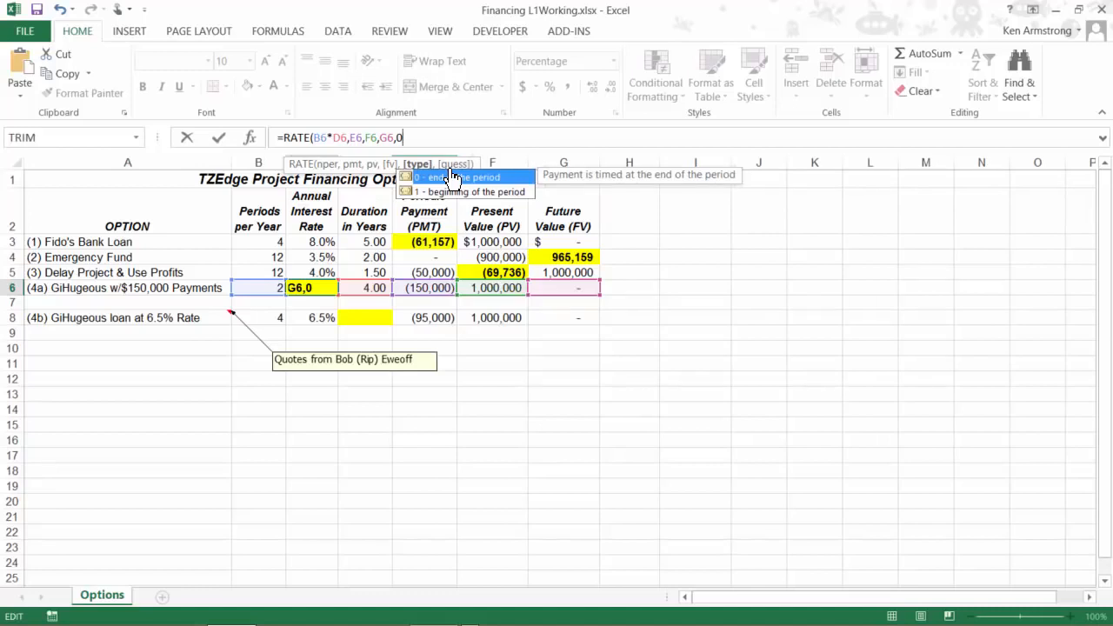
text())
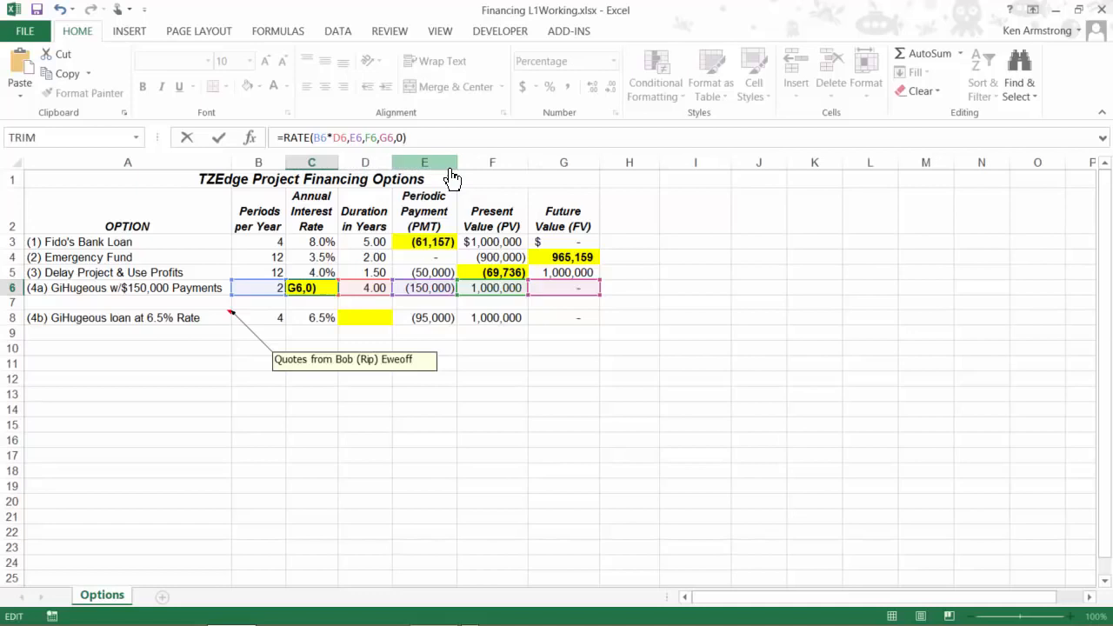
Commit the RATE formula giving 4.2% in C6 and compare it with Fido's Bank Loan rate in C3.
key(Return)
key(Up)
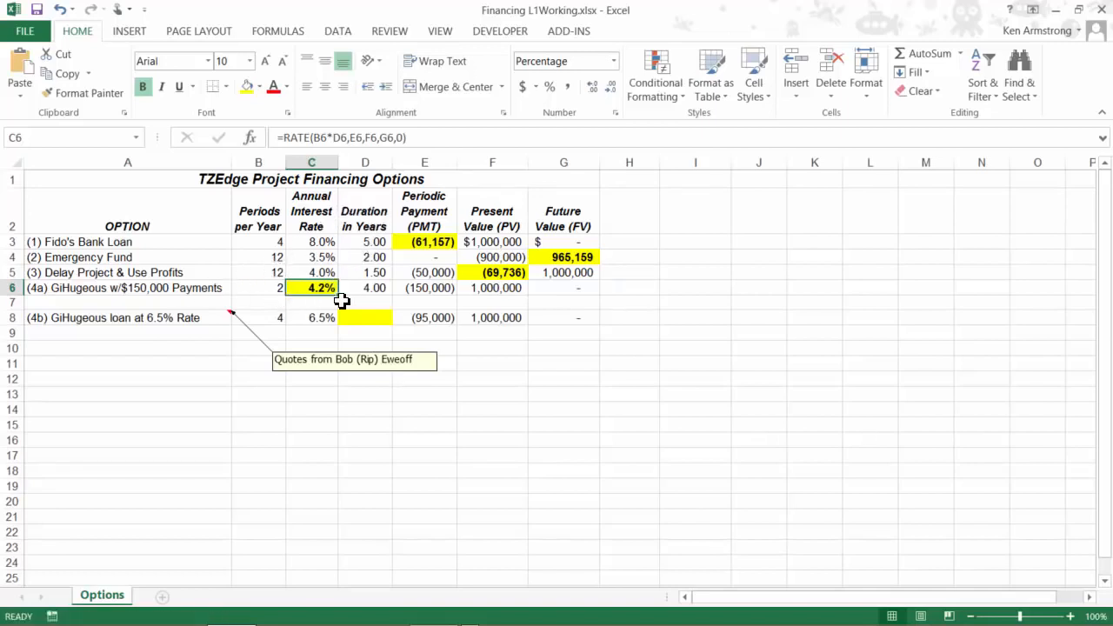
click(326, 242)
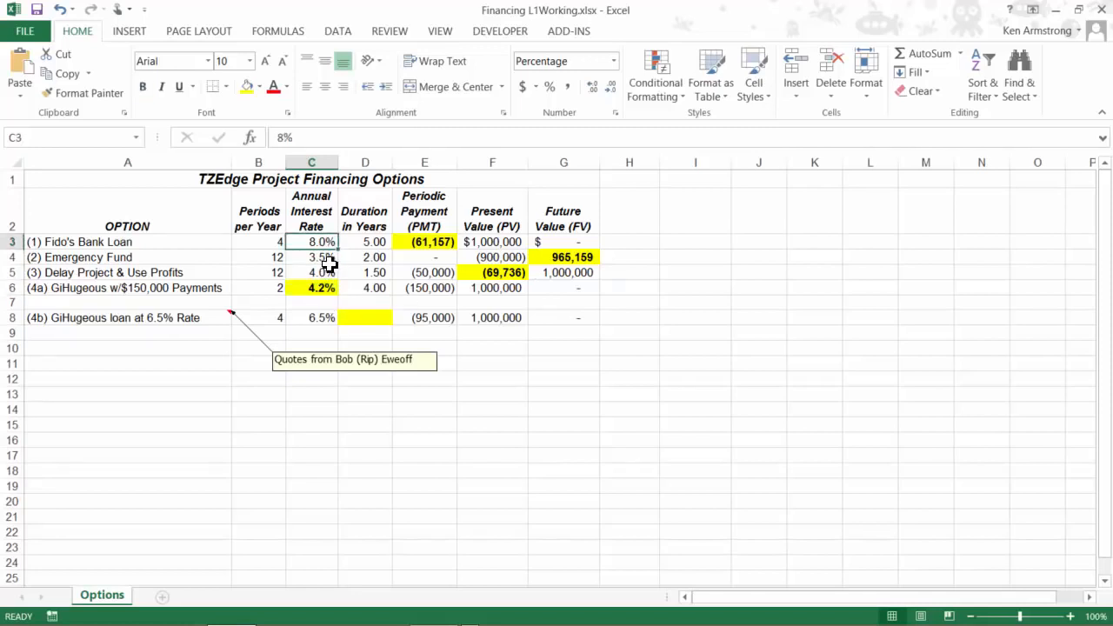
click(323, 287)
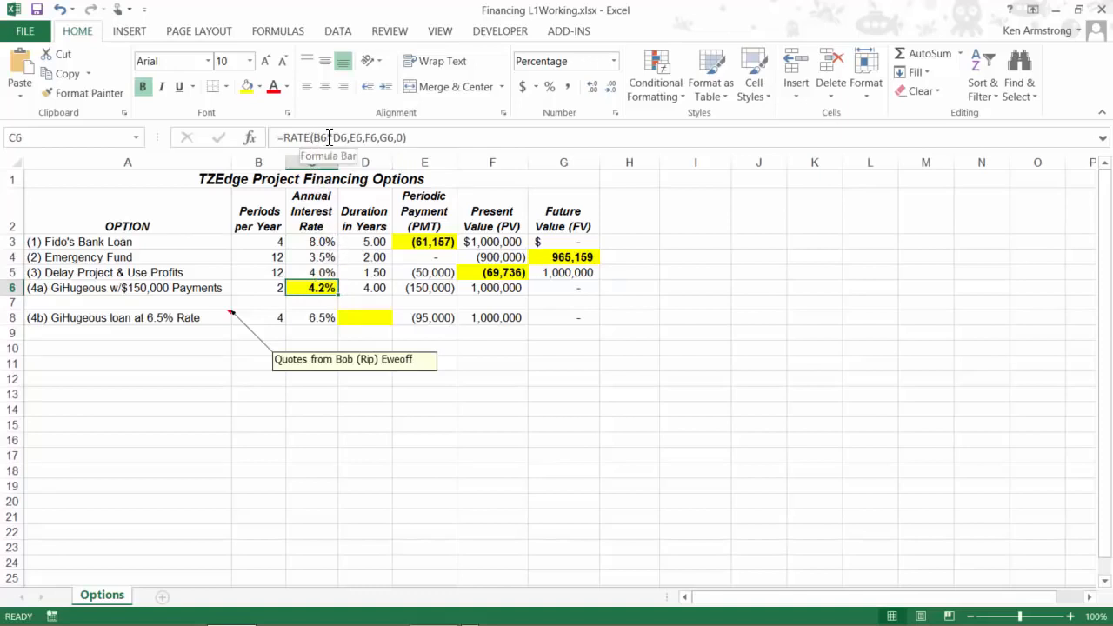
Multiply the C6 RATE formula by periods per year B6 so the annual rate shows 8.5%.
click(424, 138)
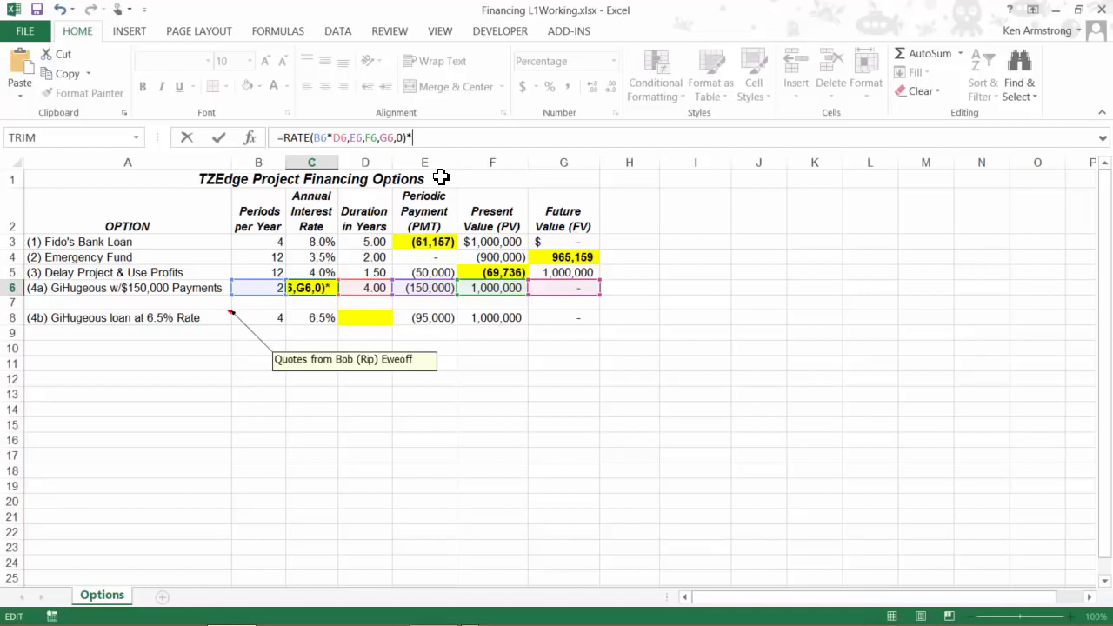
click(269, 288)
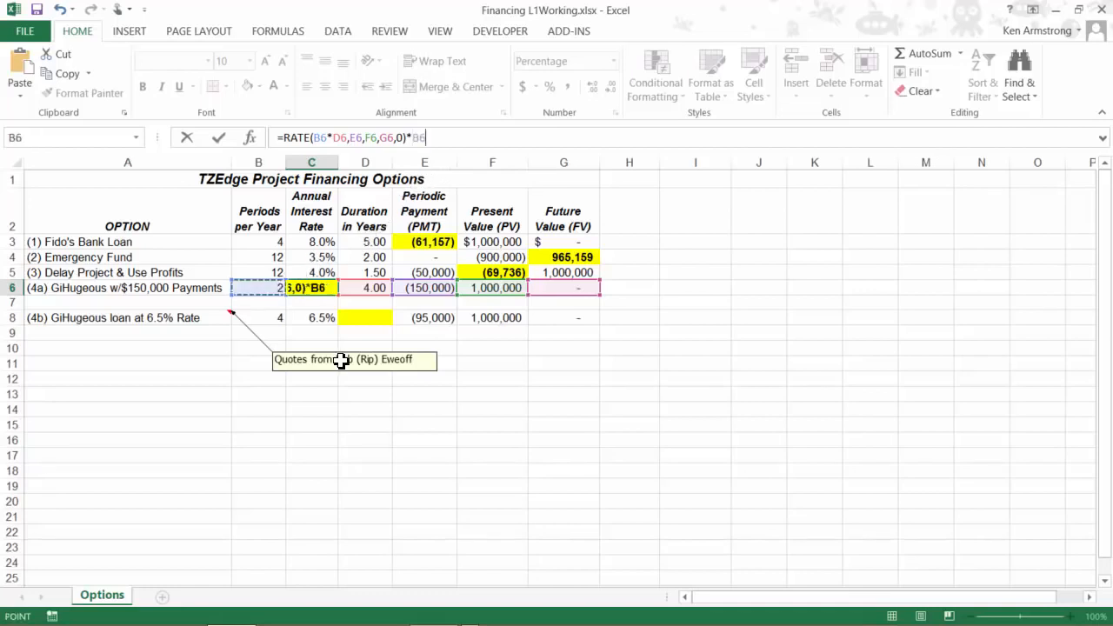
key(Return)
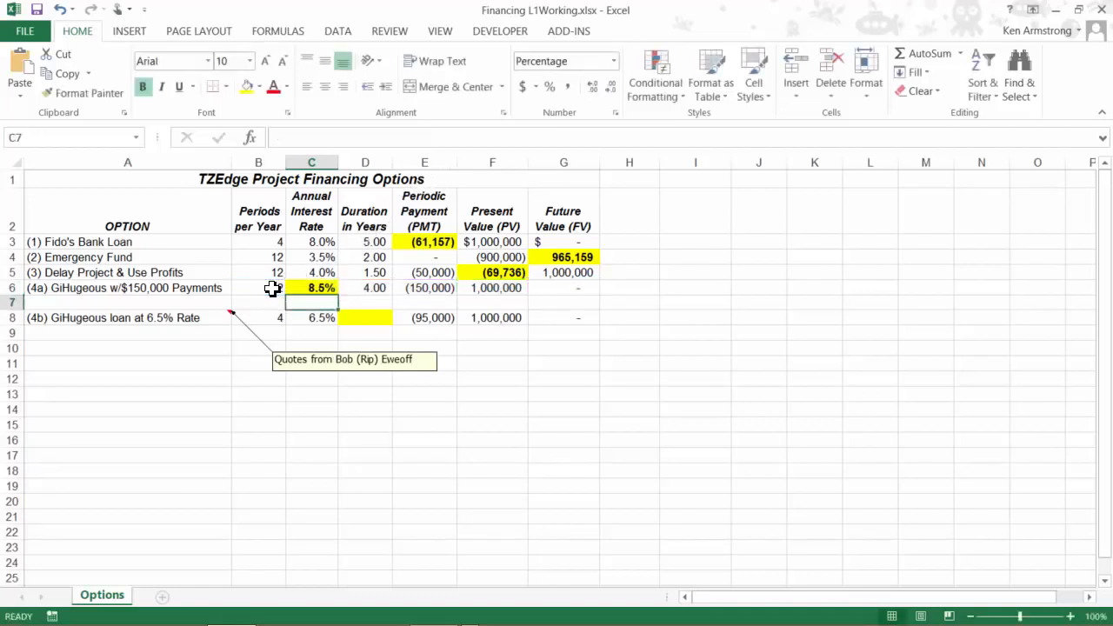
key(Up)
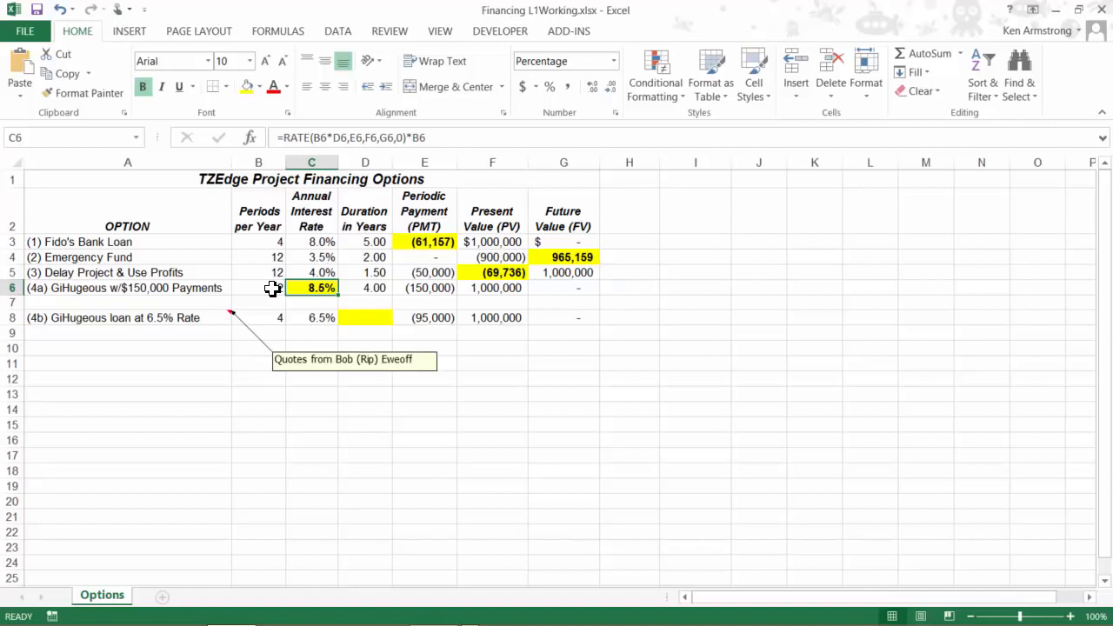
Delete the empty row 7, review option 4b's values in B7:G7 and select its empty duration cell D7.
right_click(13, 303)
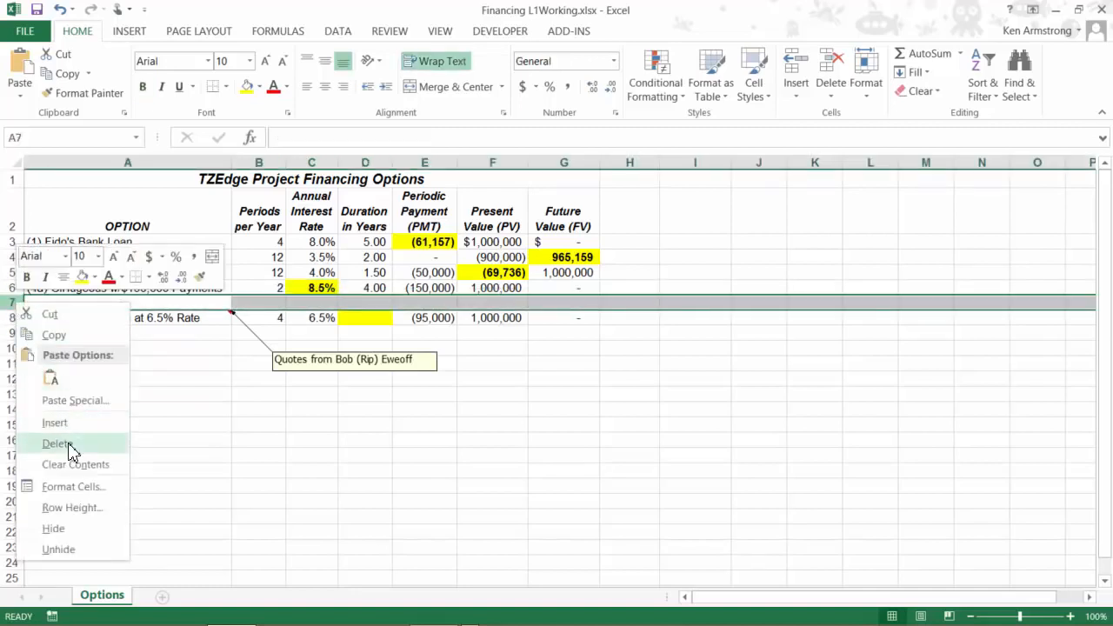
click(72, 449)
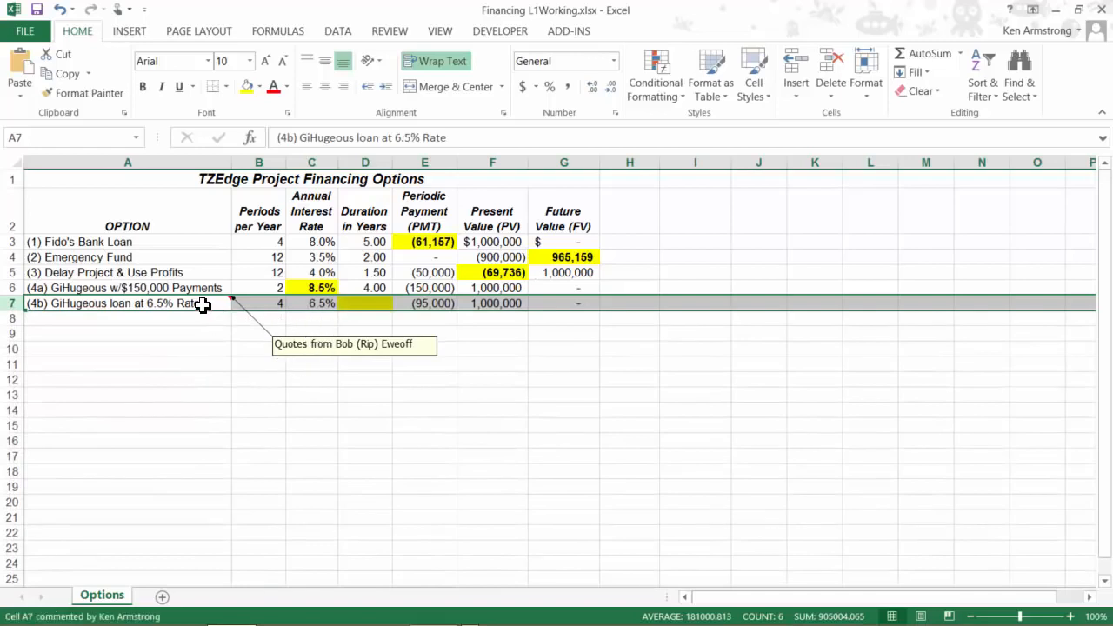
click(431, 303)
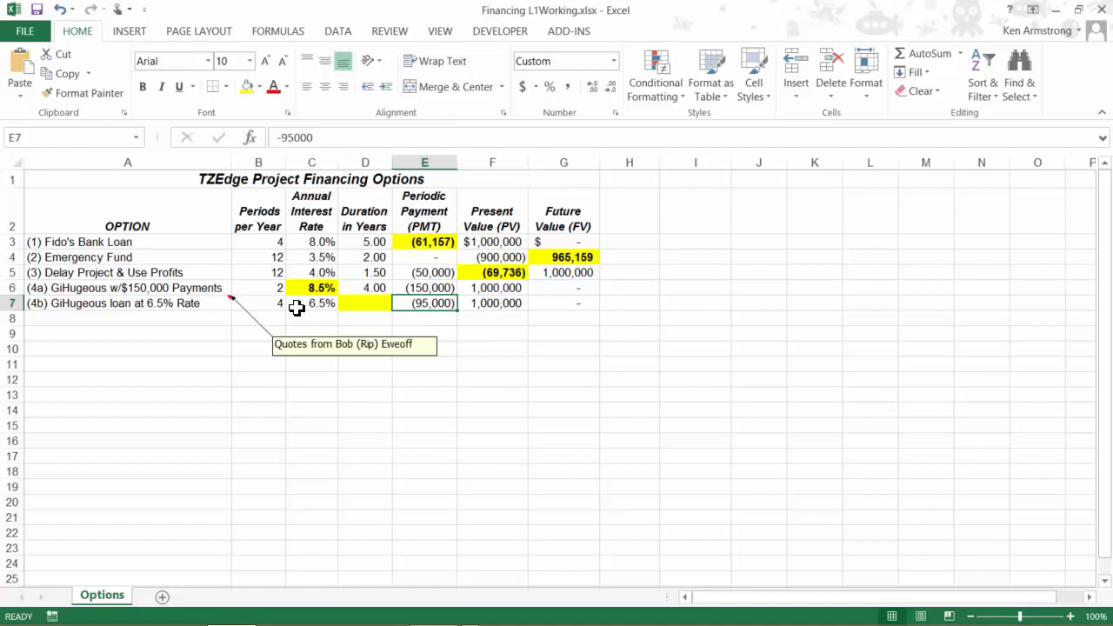
click(269, 303)
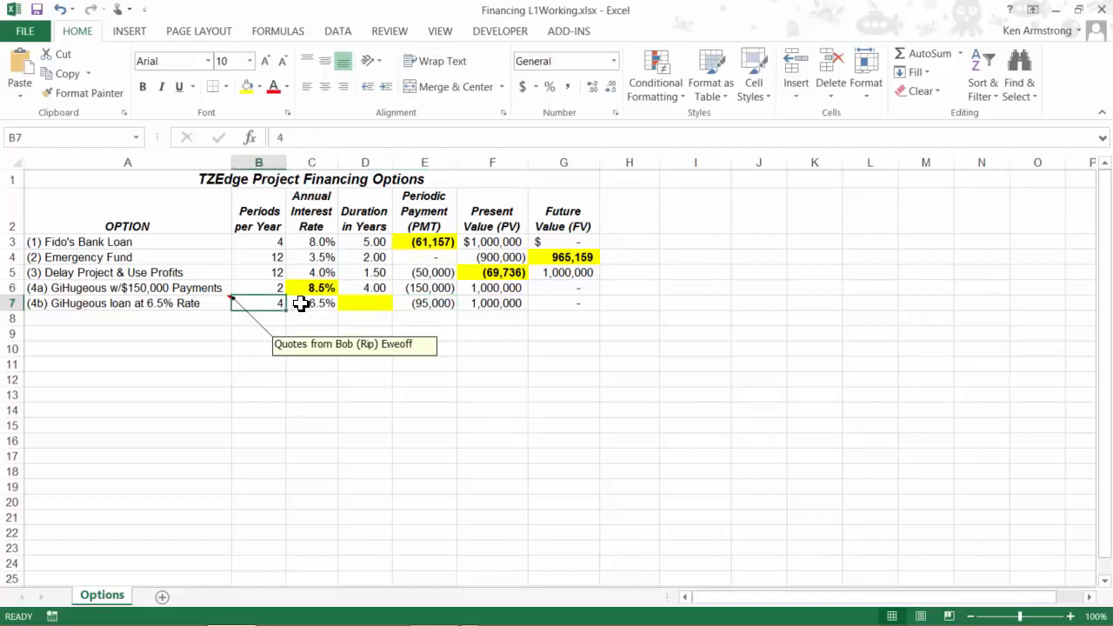
click(301, 303)
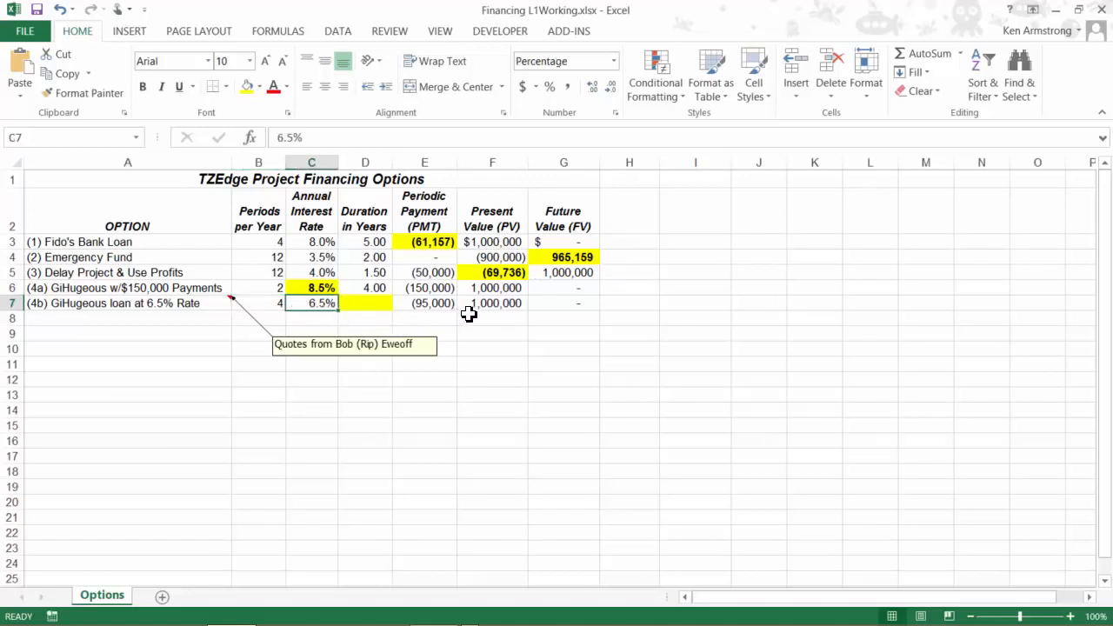
drag(481, 303, 556, 304)
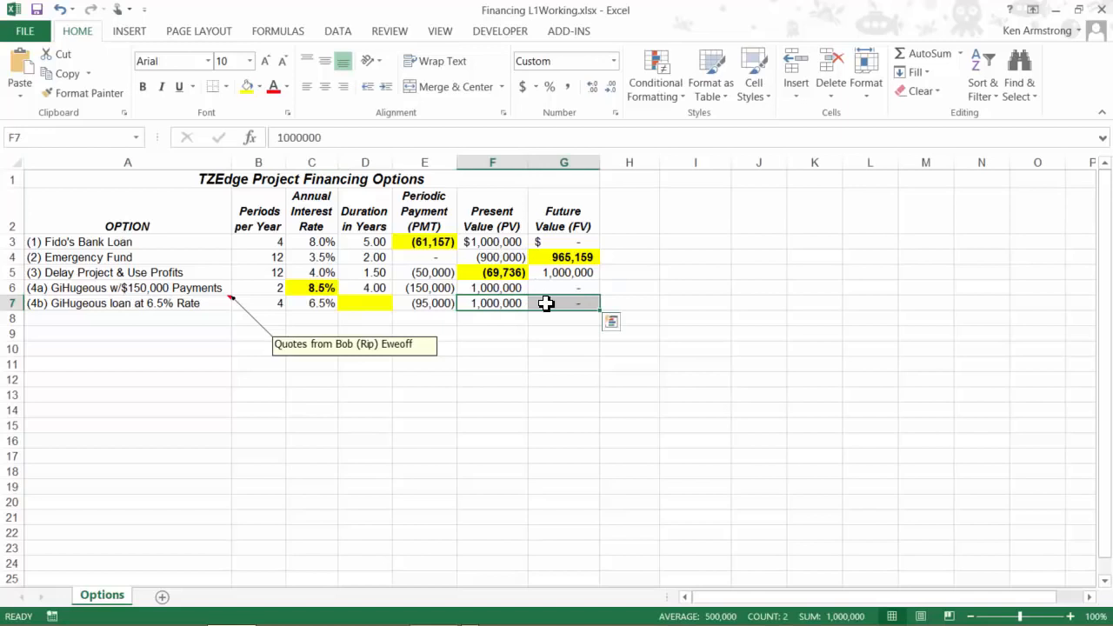
click(349, 306)
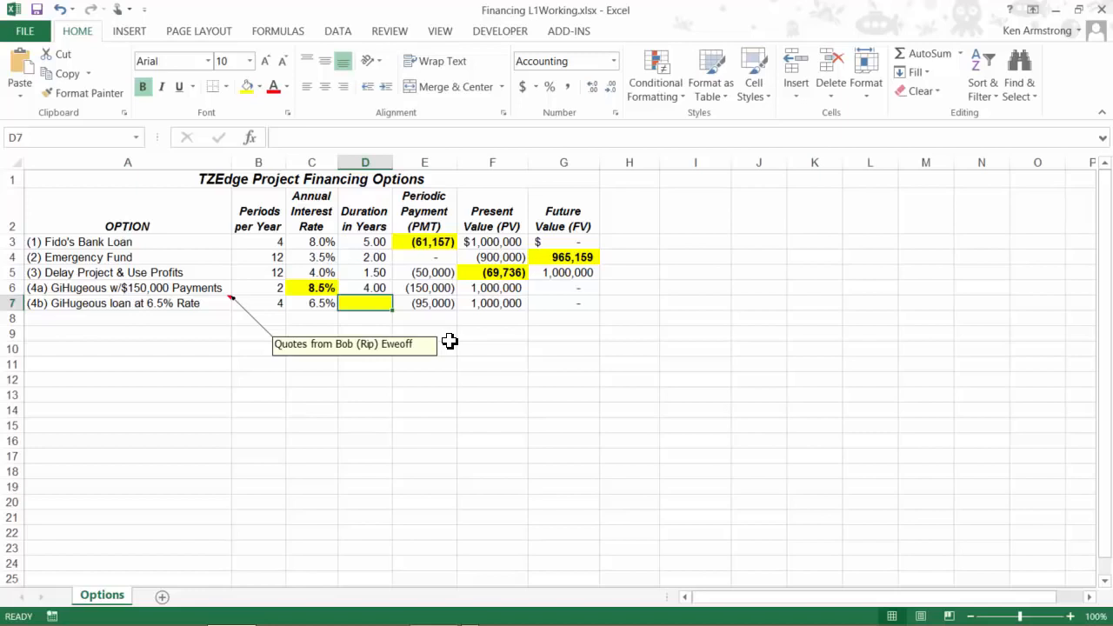
text(=)
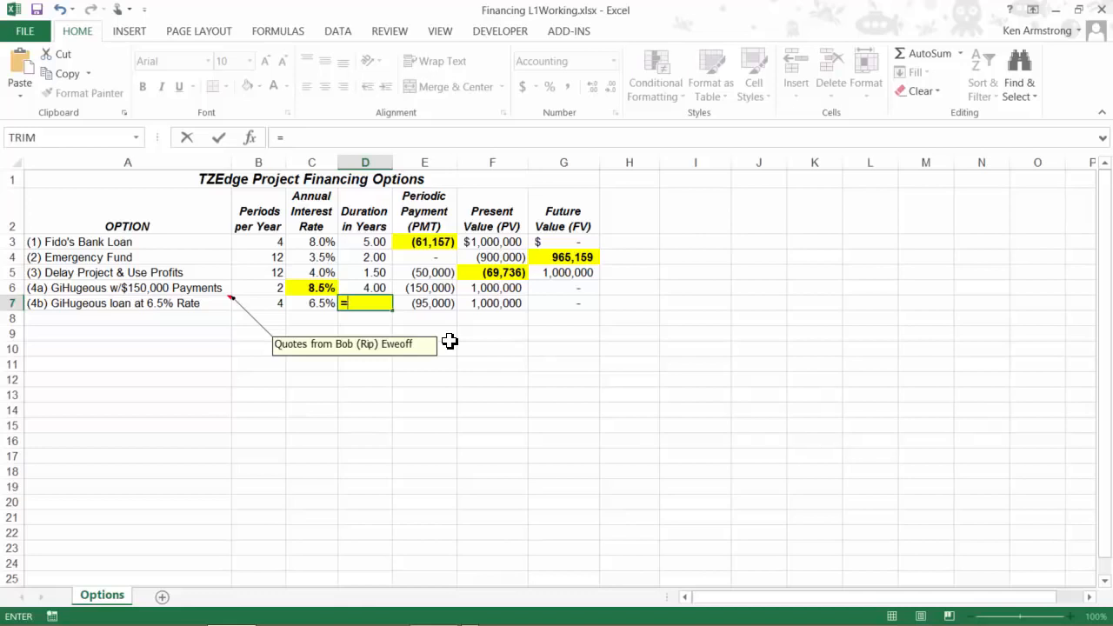
text(NPER)
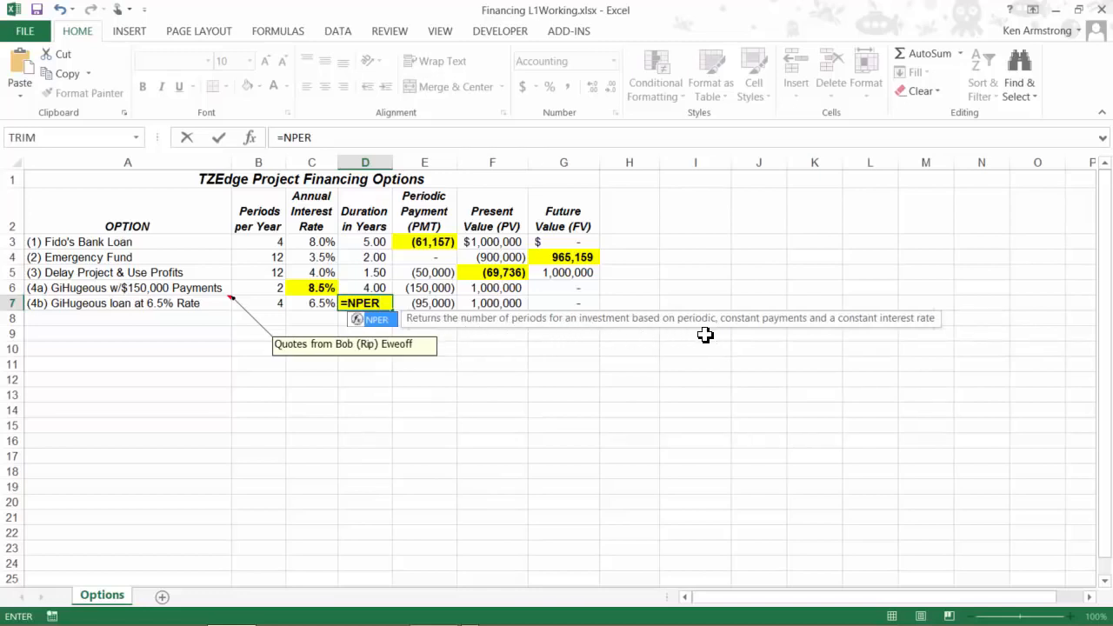
text(()
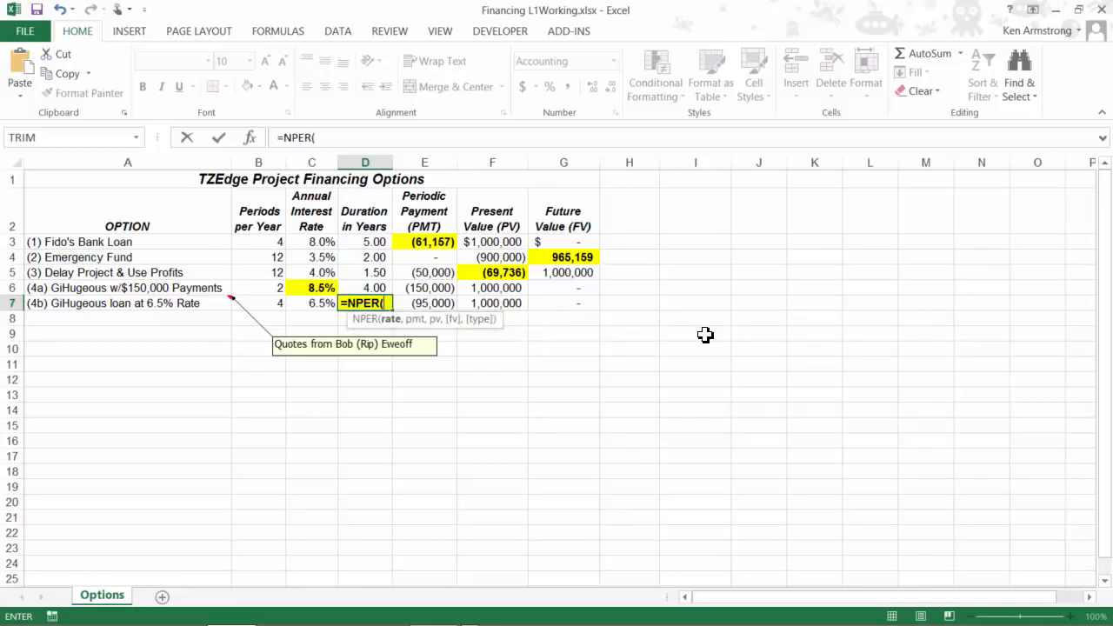
Enter =NPER(C7/B7,E7,F7,G7,0)/B7 in D7, accepting the correction, giving 2.91 years.
click(311, 305)
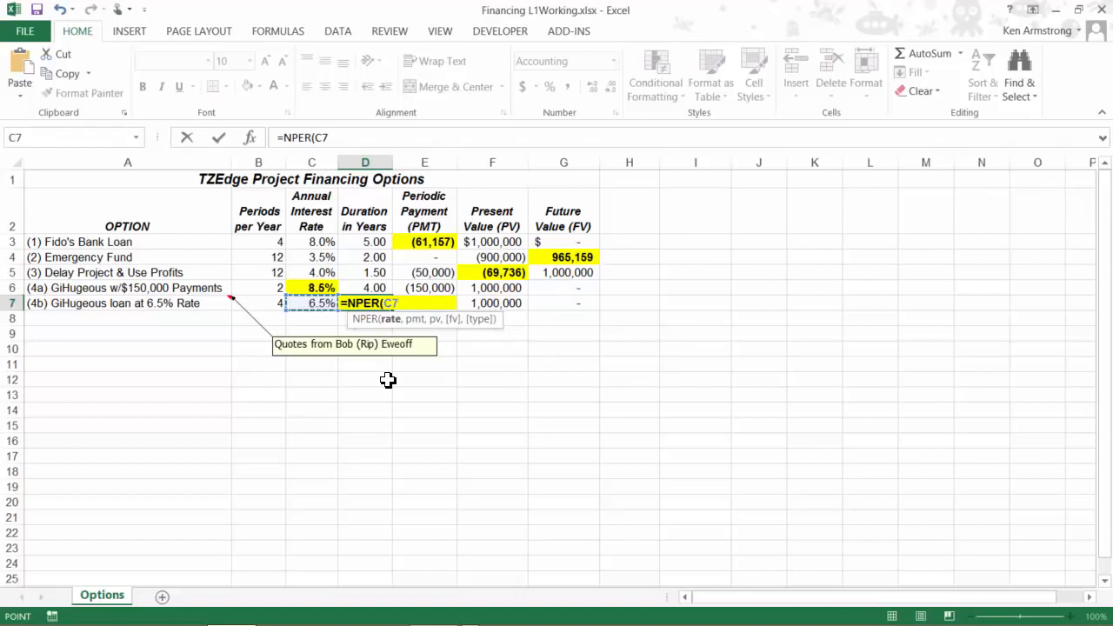
text(/)
click(270, 304)
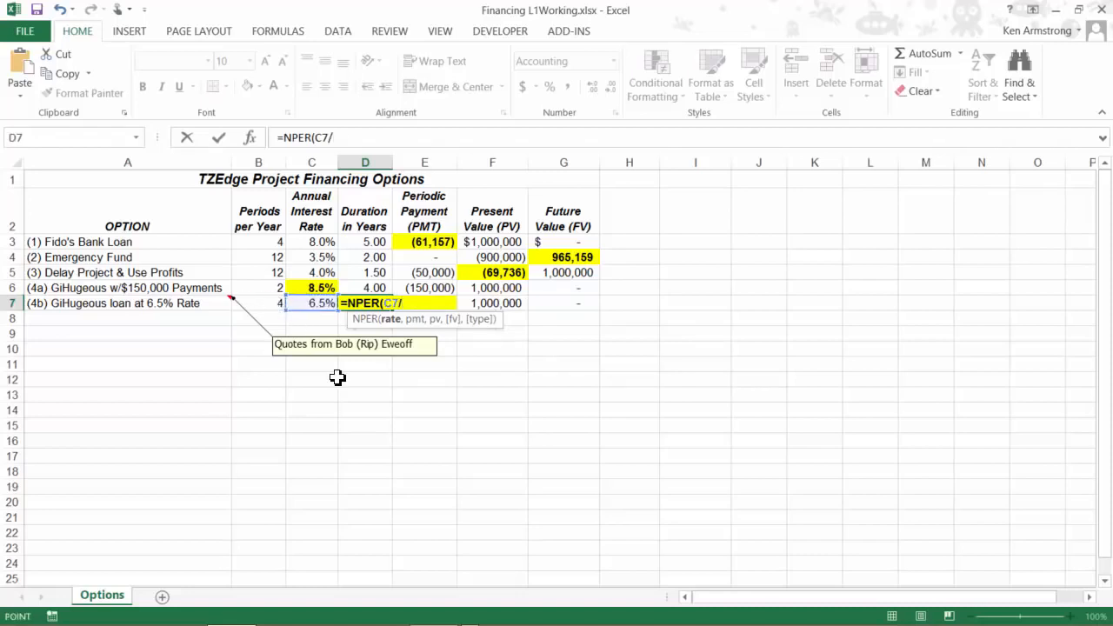
text(B7,)
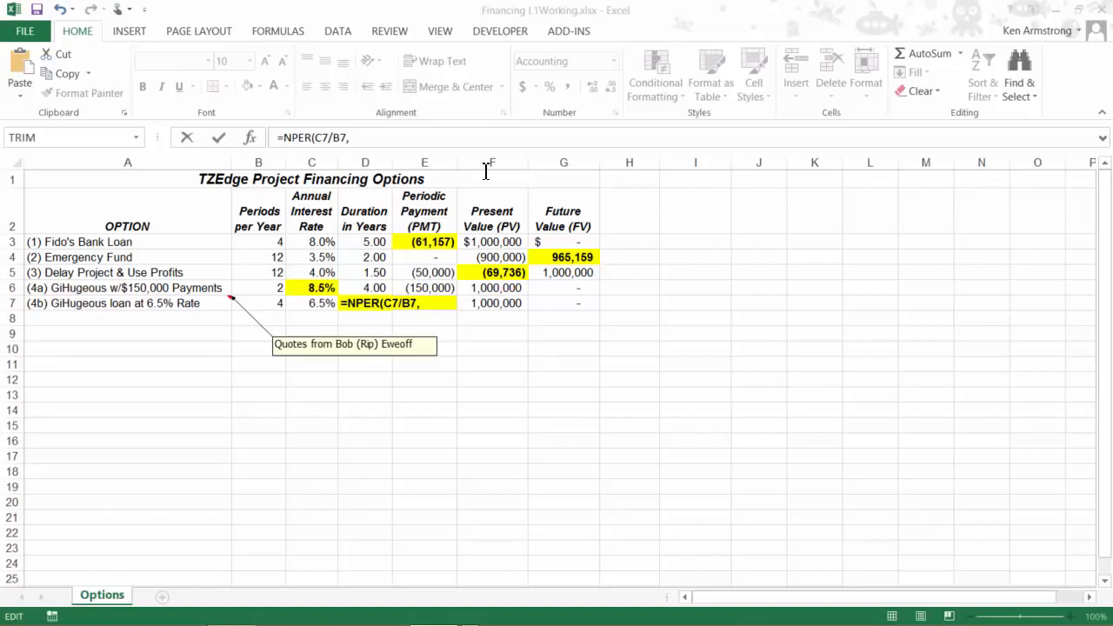
click(389, 137)
text(e)
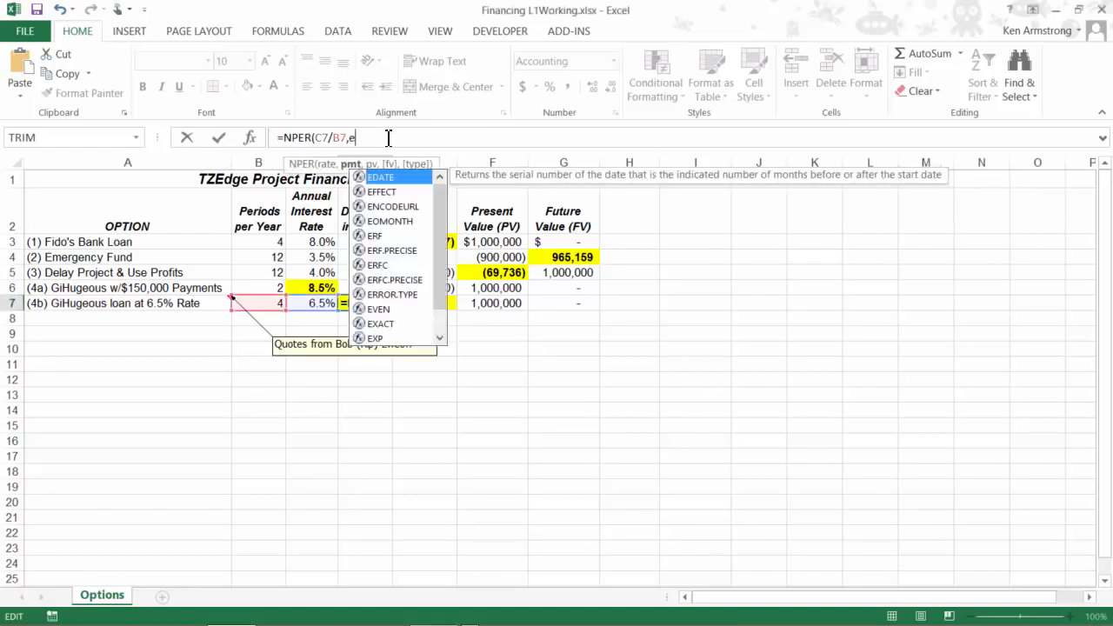
text(7)
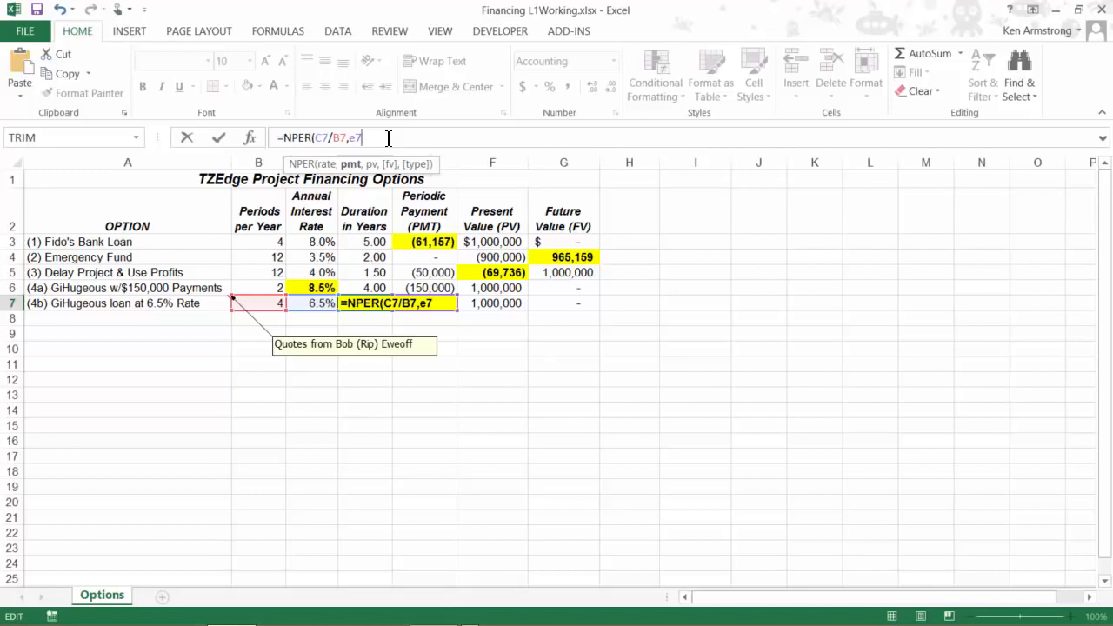
text(,)
text(f7)
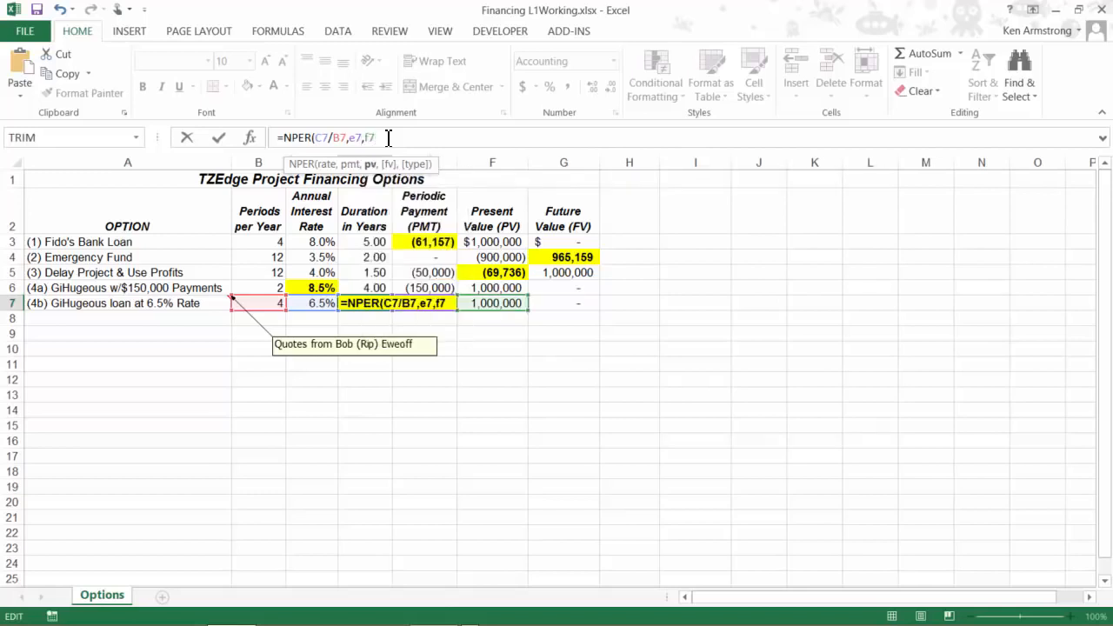
text(,)
text(g7)
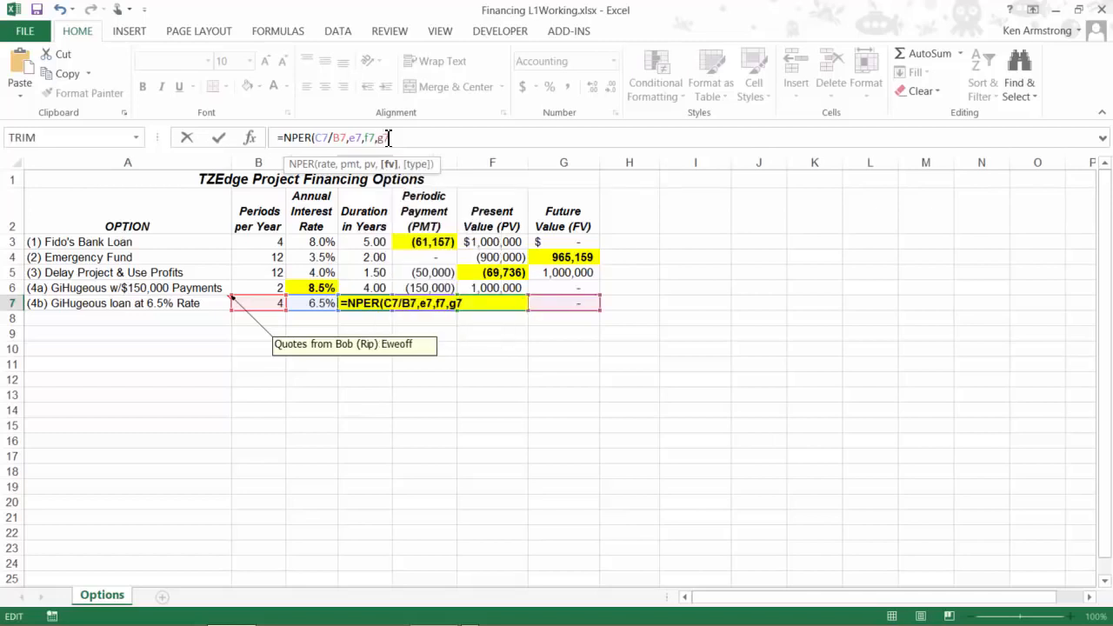
text(,0)
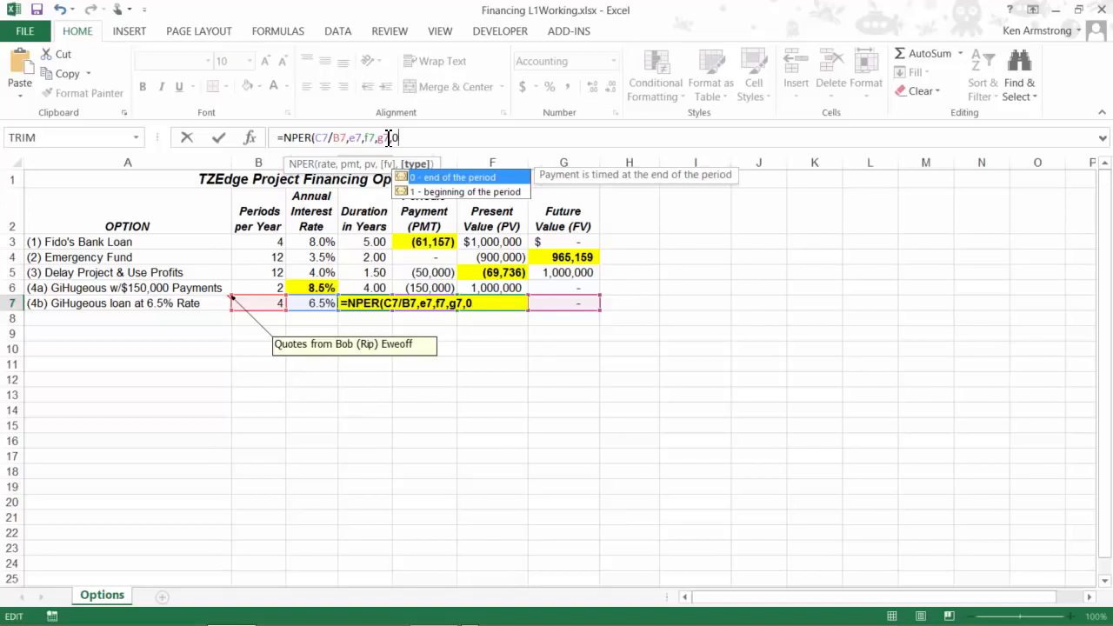
text())
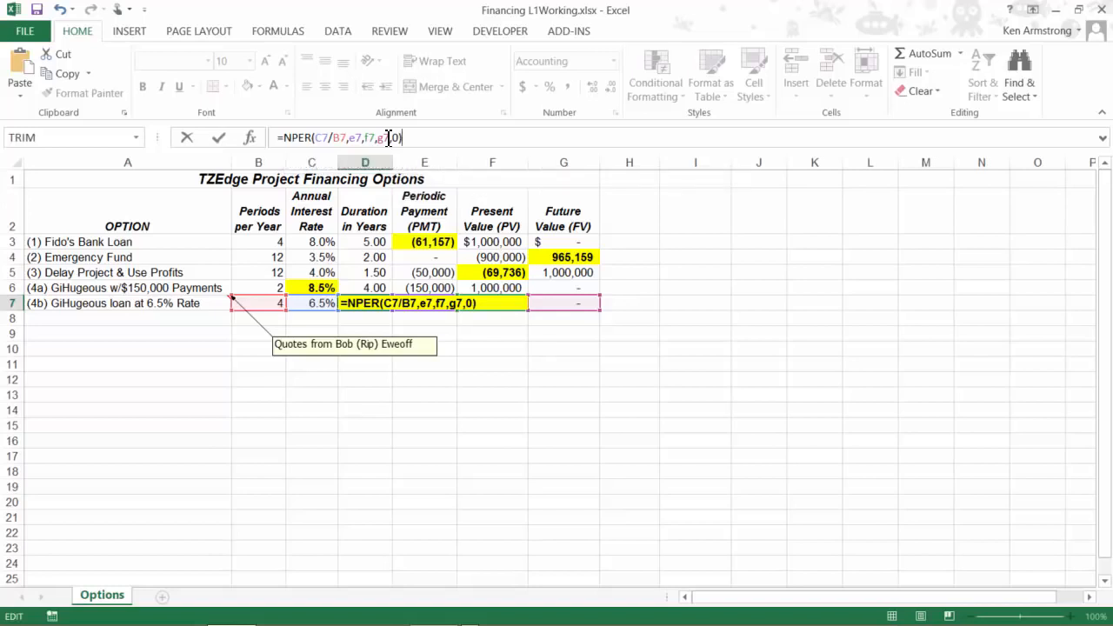
text(/)
click(261, 303)
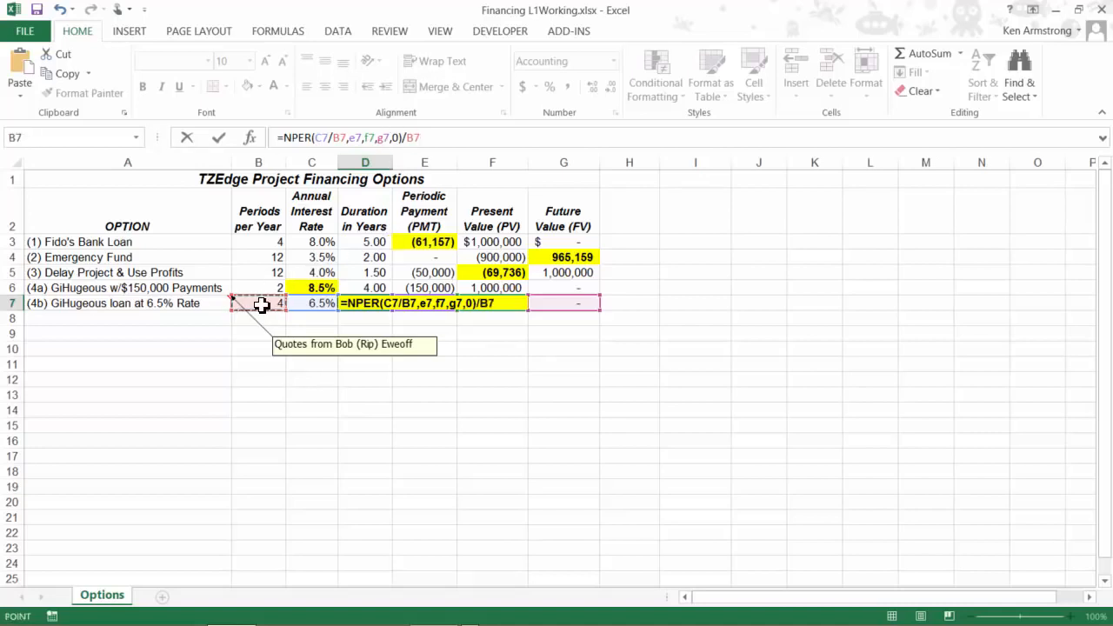
text())
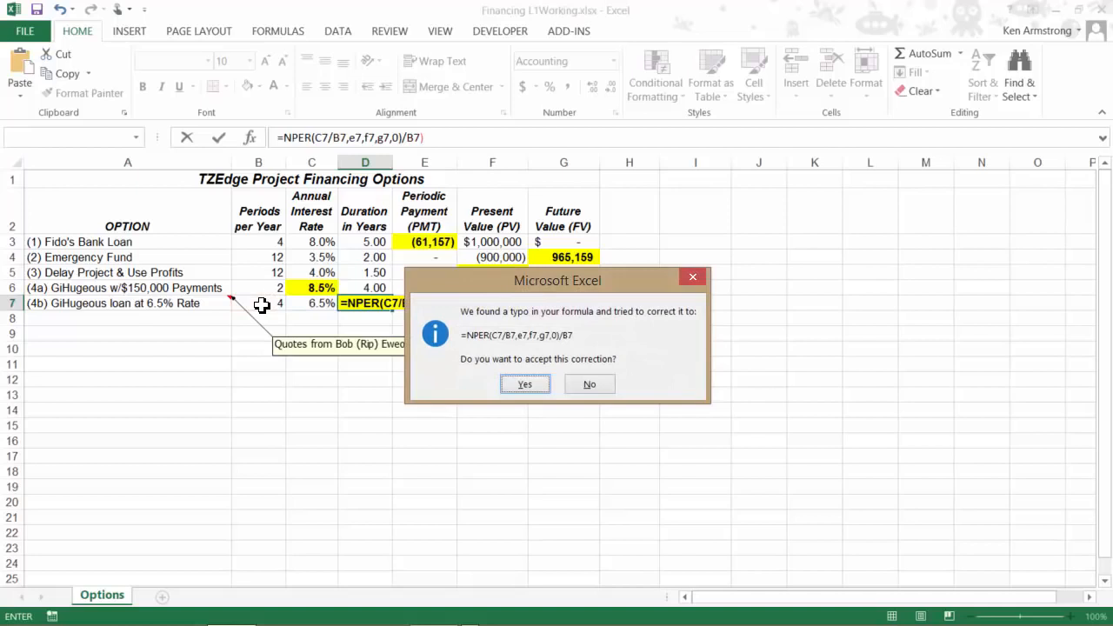
key(Return)
key(Up)
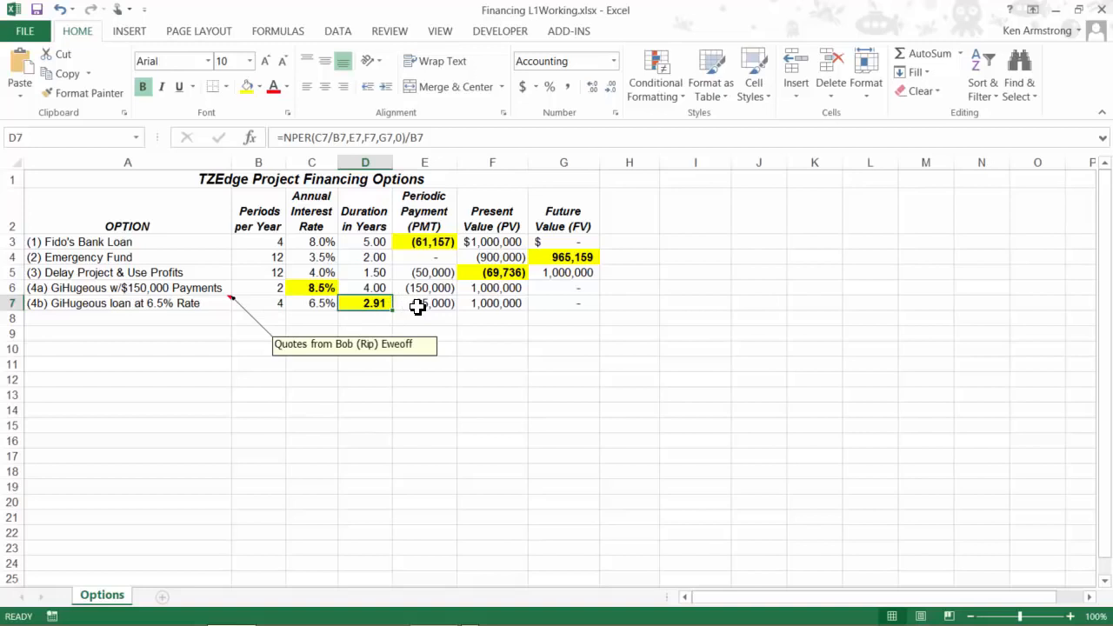
Enter a 'Yearly Payments' heading in H2 and widen column H to fit it.
click(630, 210)
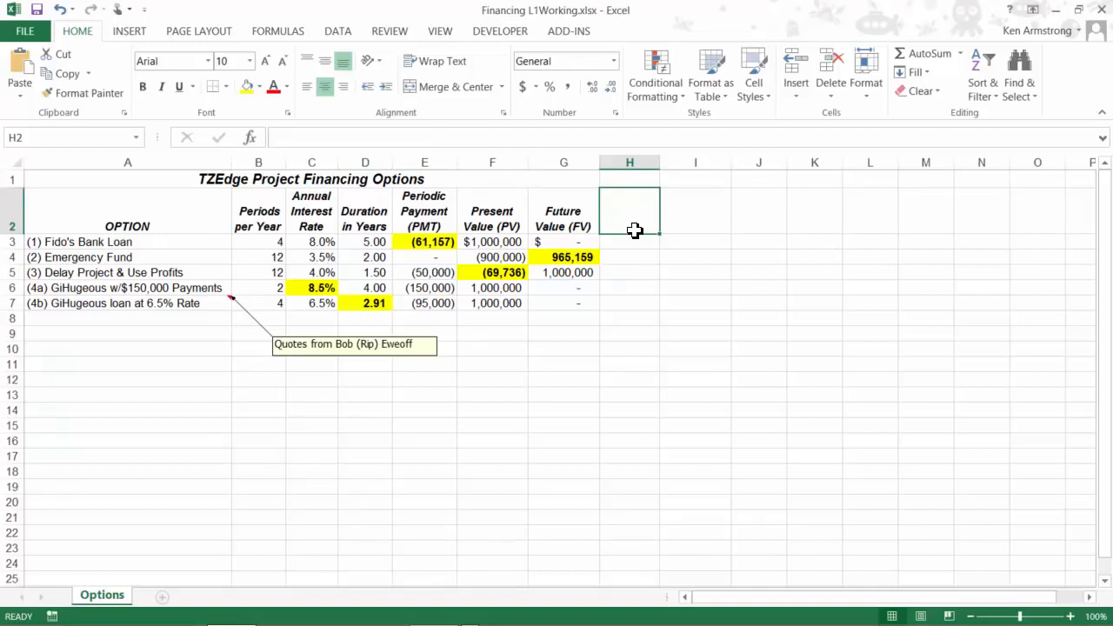
text(Yea)
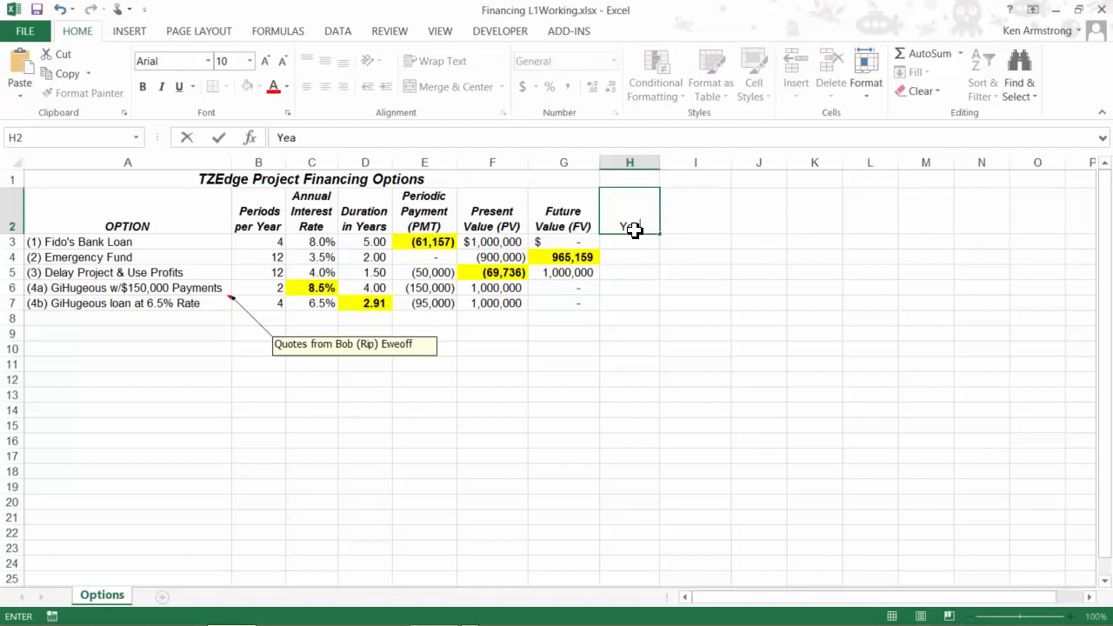
text(rly Payment)
text(s)
key(Return)
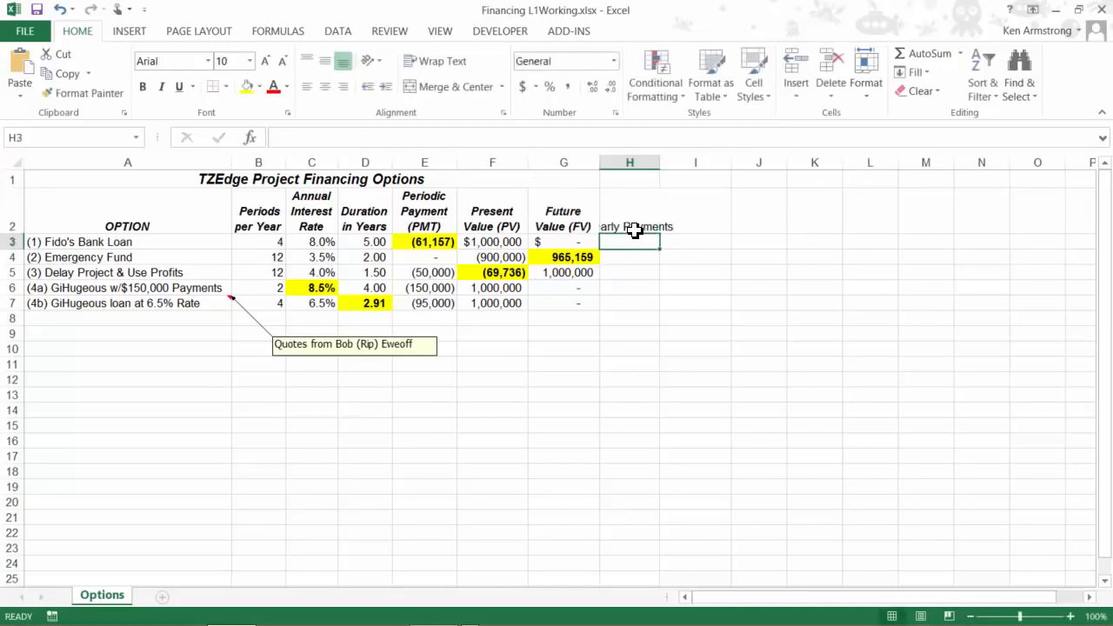
drag(659, 162, 702, 162)
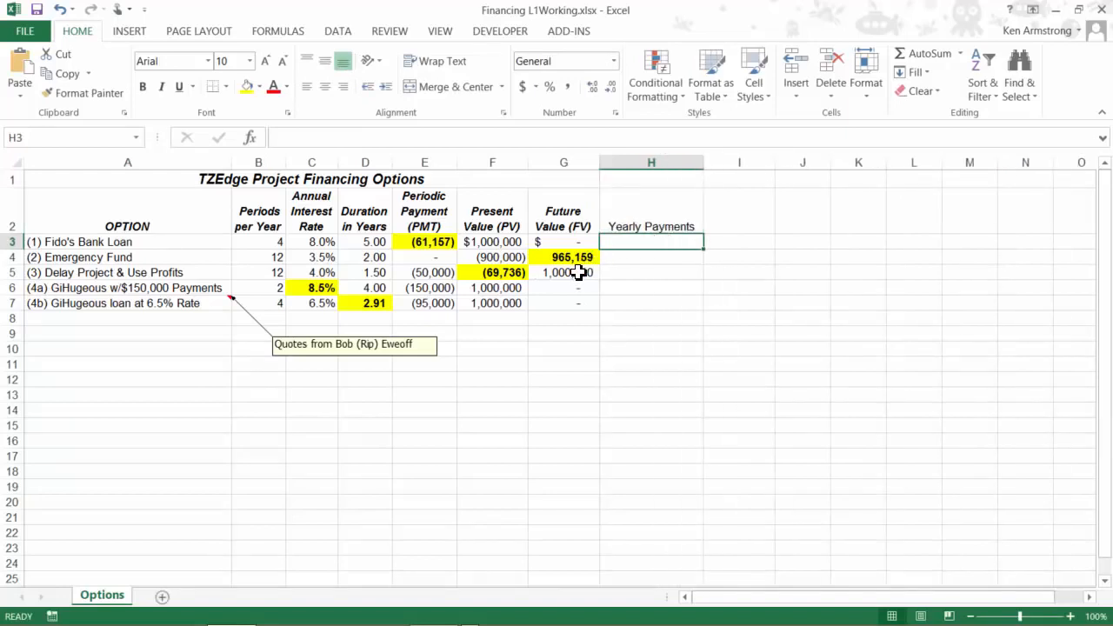
click(573, 272)
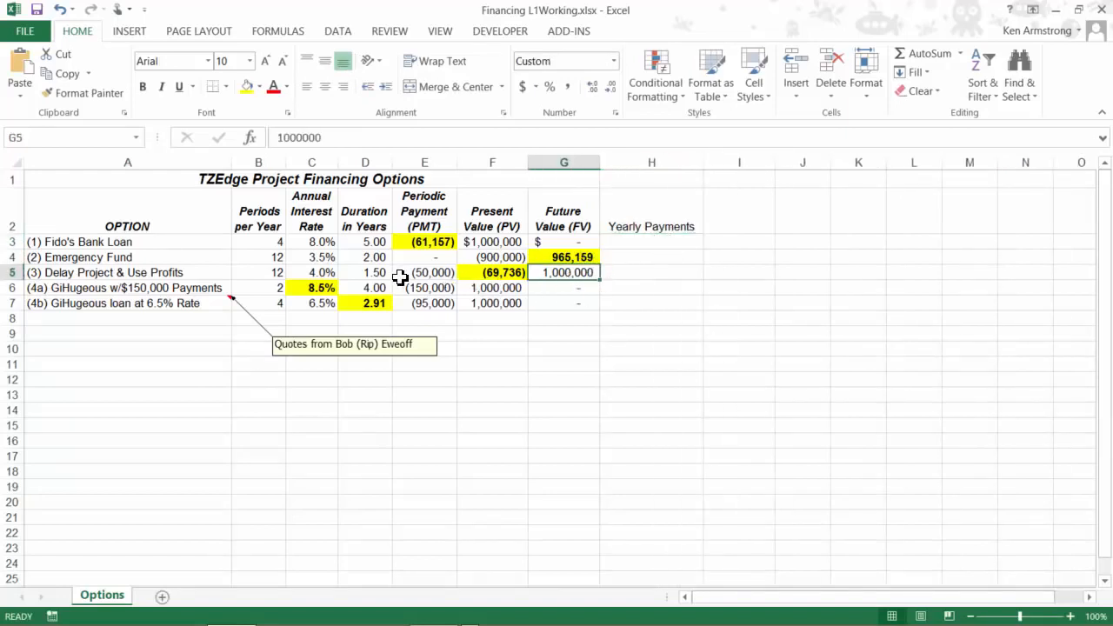
click(474, 260)
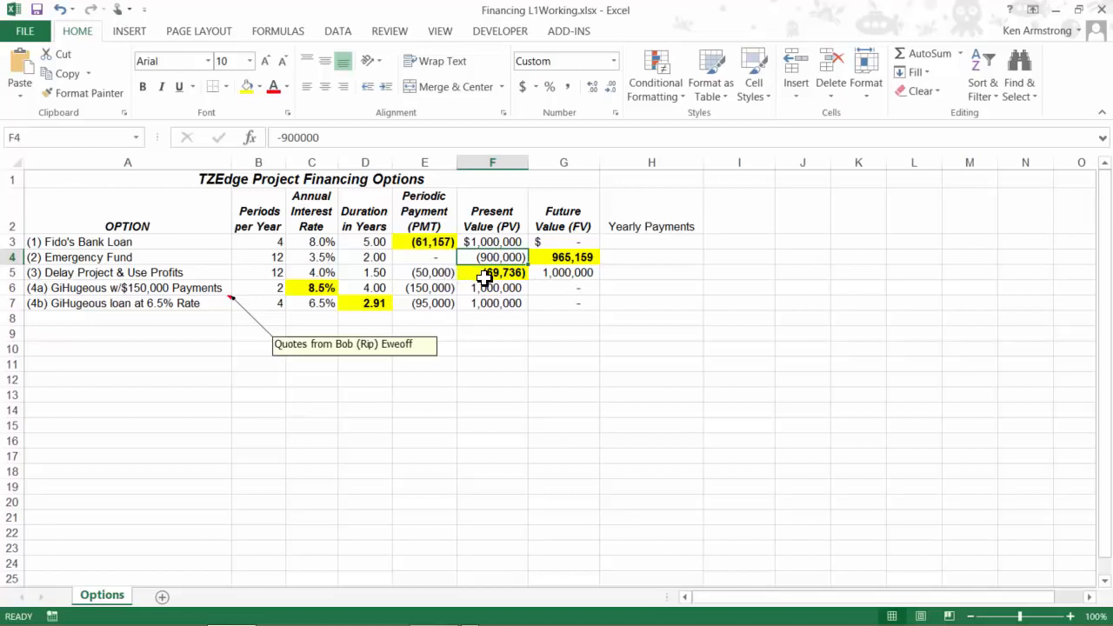
click(627, 278)
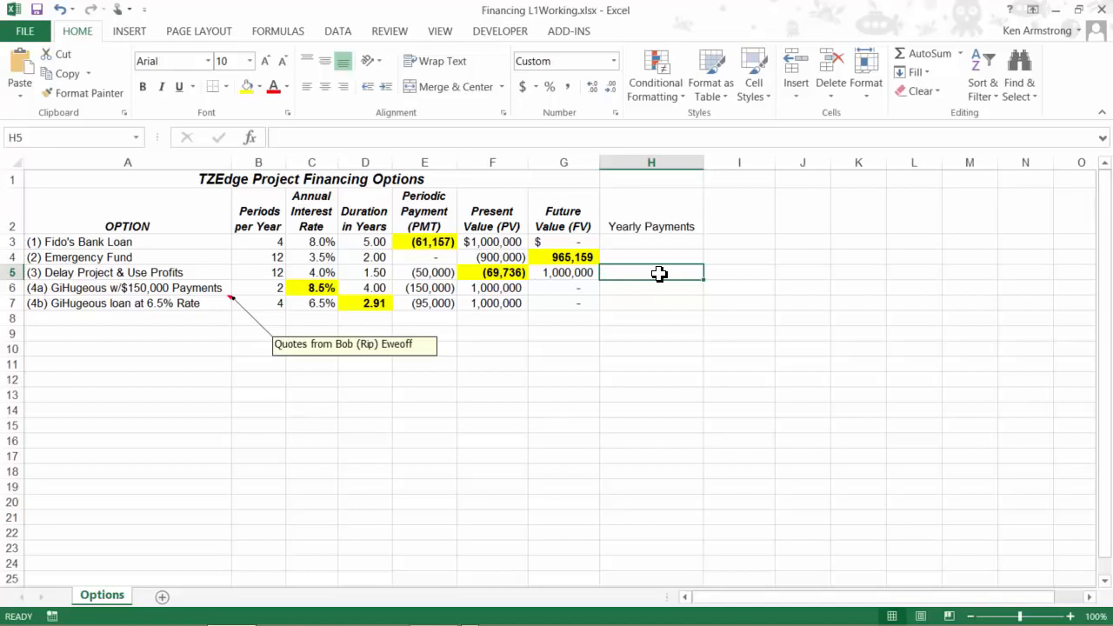
key(Up)
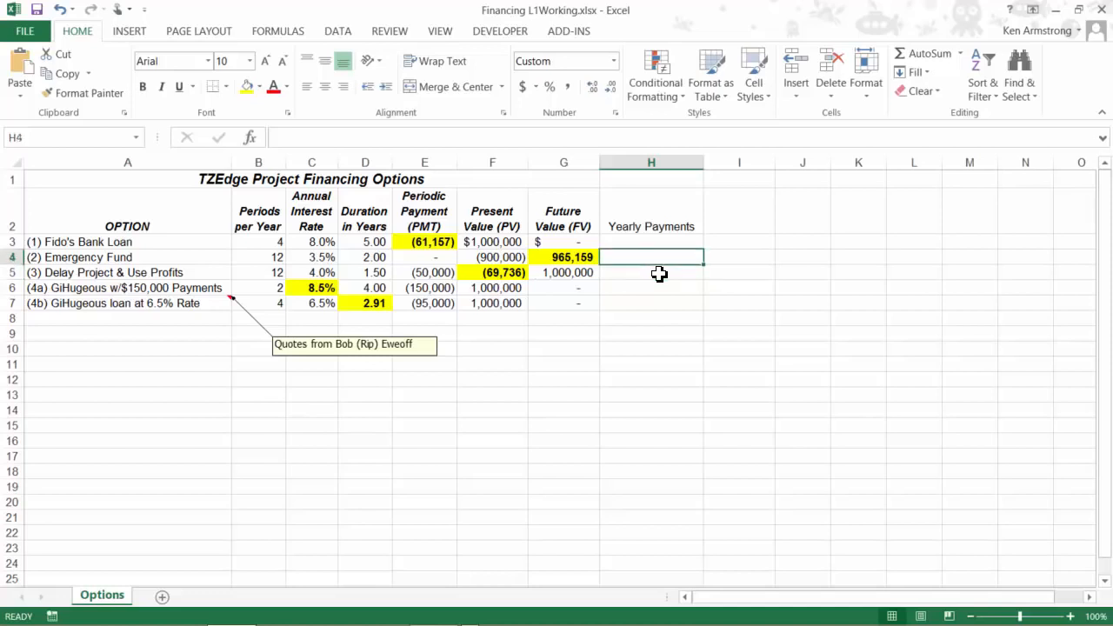
key(Up)
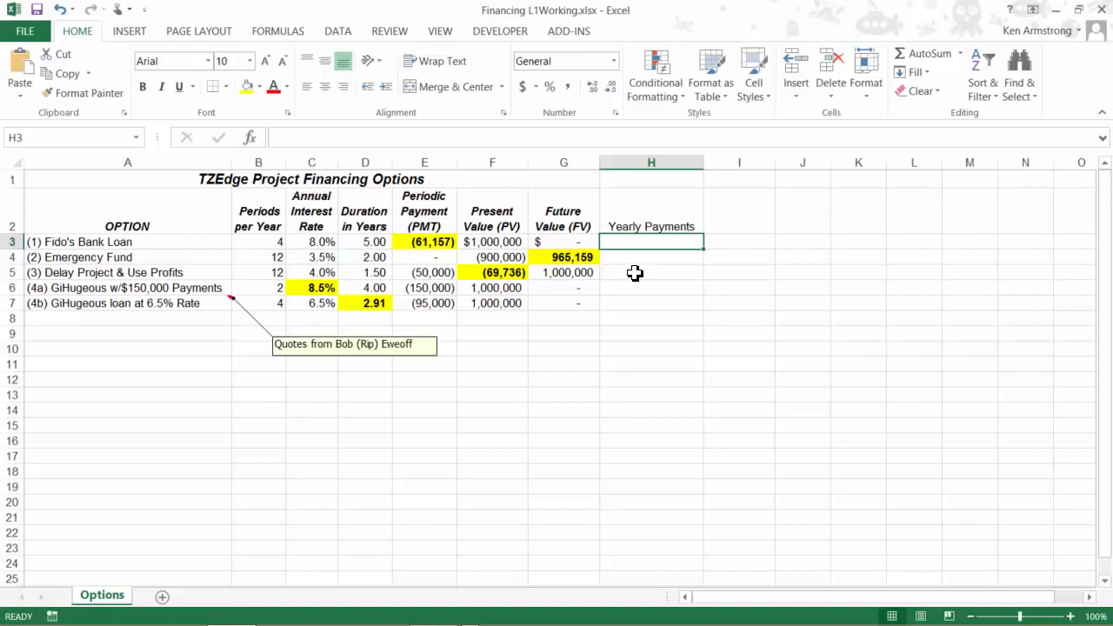
click(365, 241)
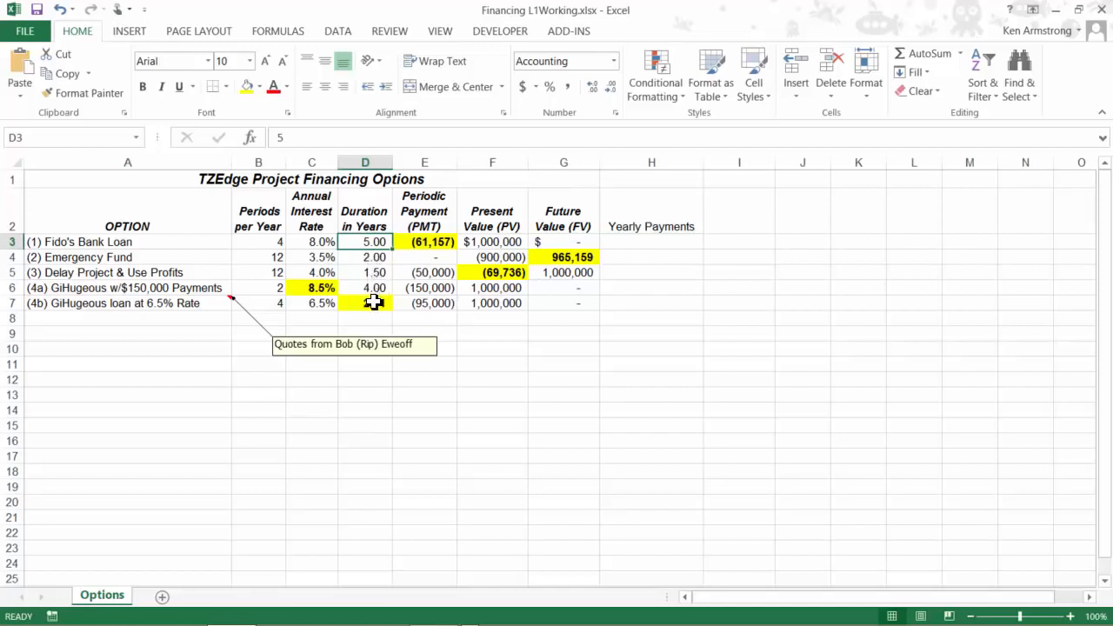
click(374, 302)
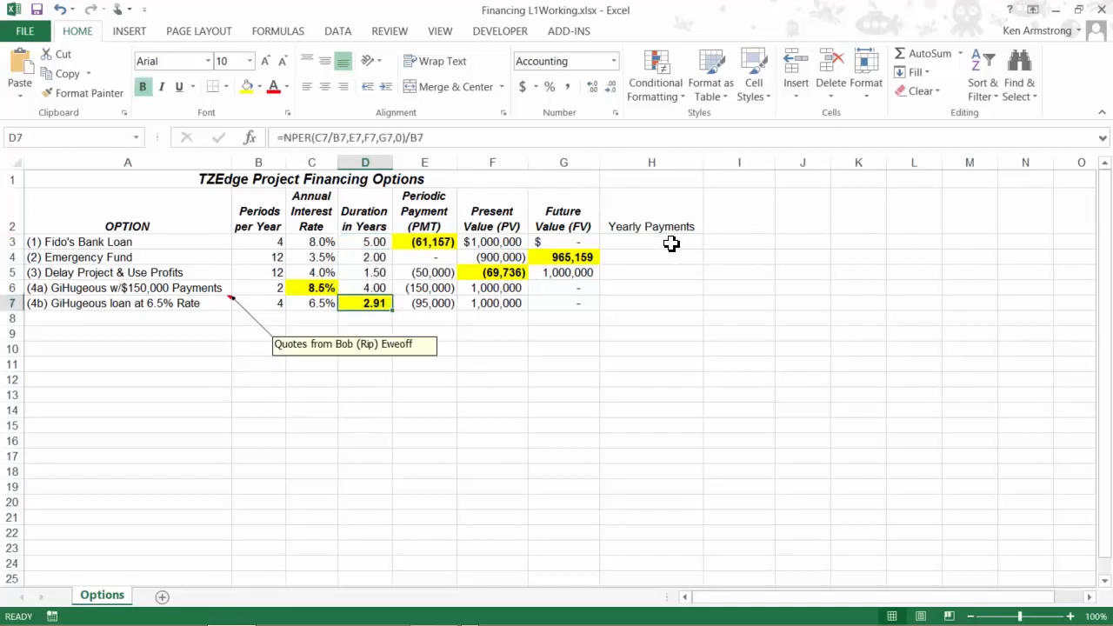
click(438, 245)
click(432, 288)
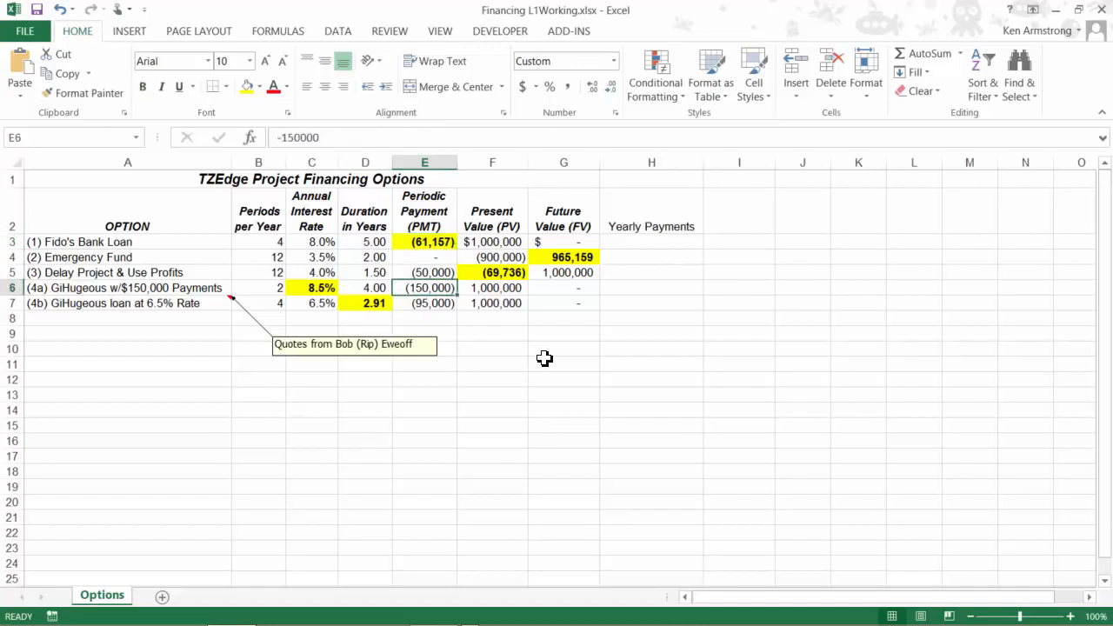
click(642, 244)
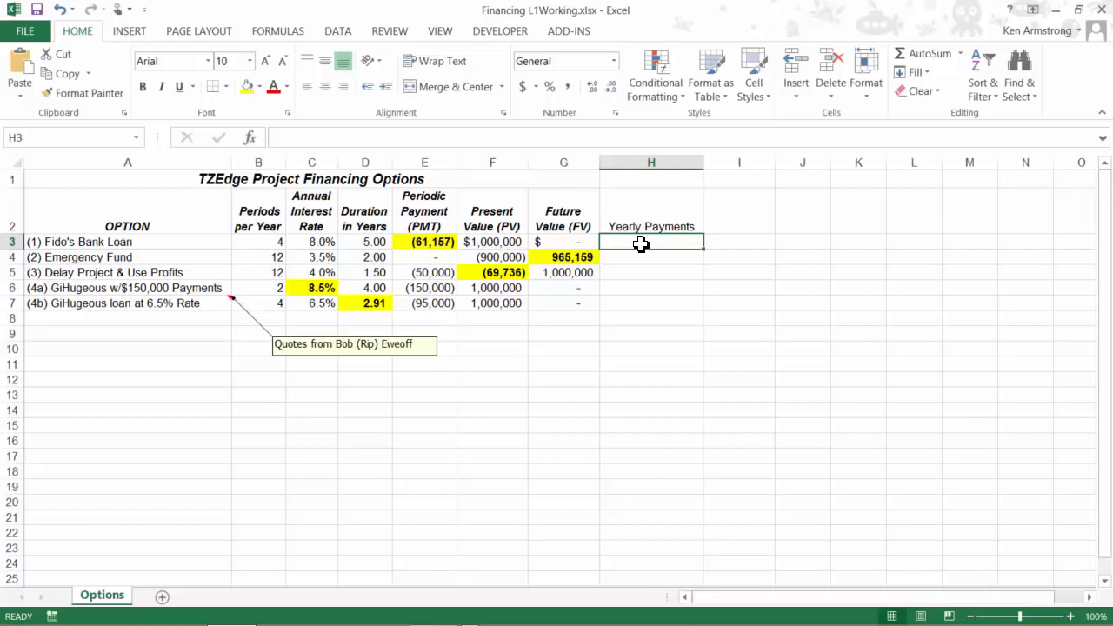
text(=)
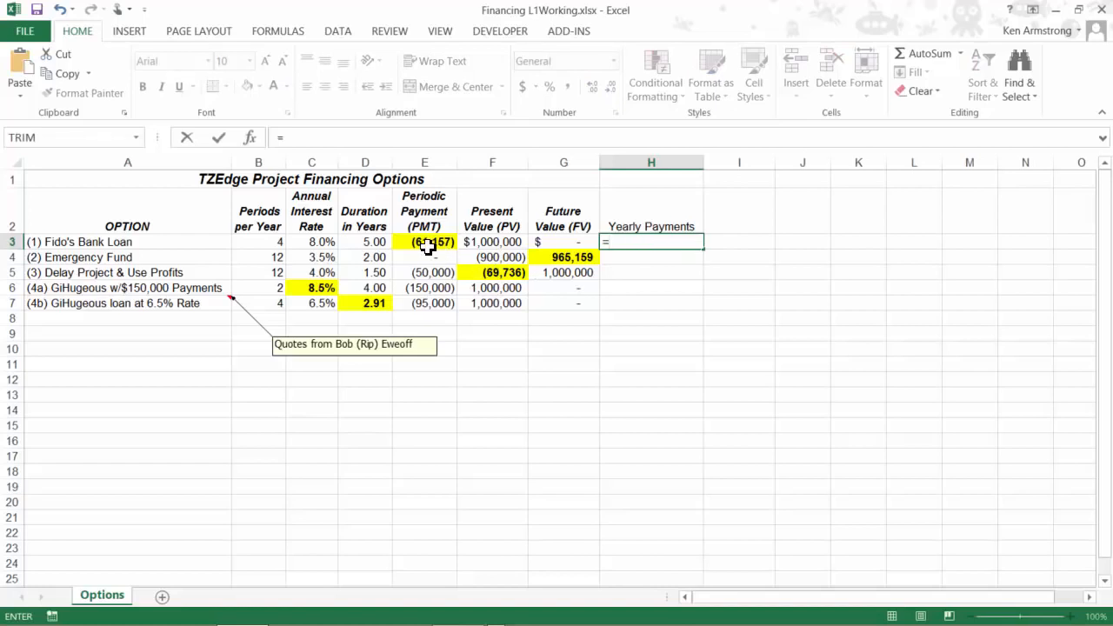
Enter =E3*B3 in H3 giving (244,626.87) and paste it to H6 and H7 for (300,000.00) and (380,000.00).
click(427, 247)
text(*)
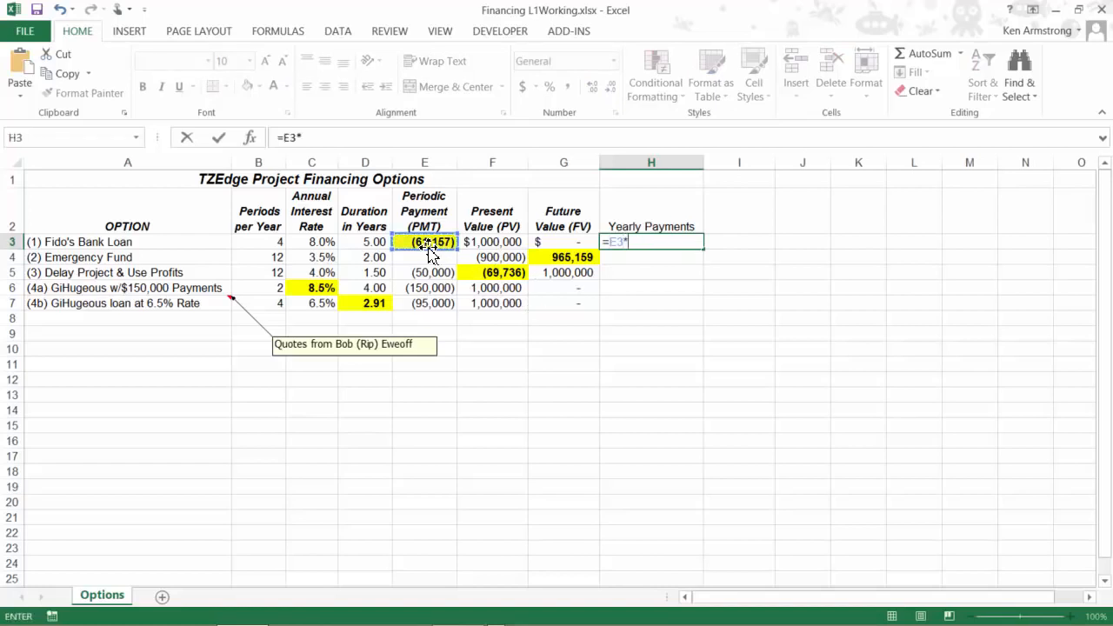
click(271, 243)
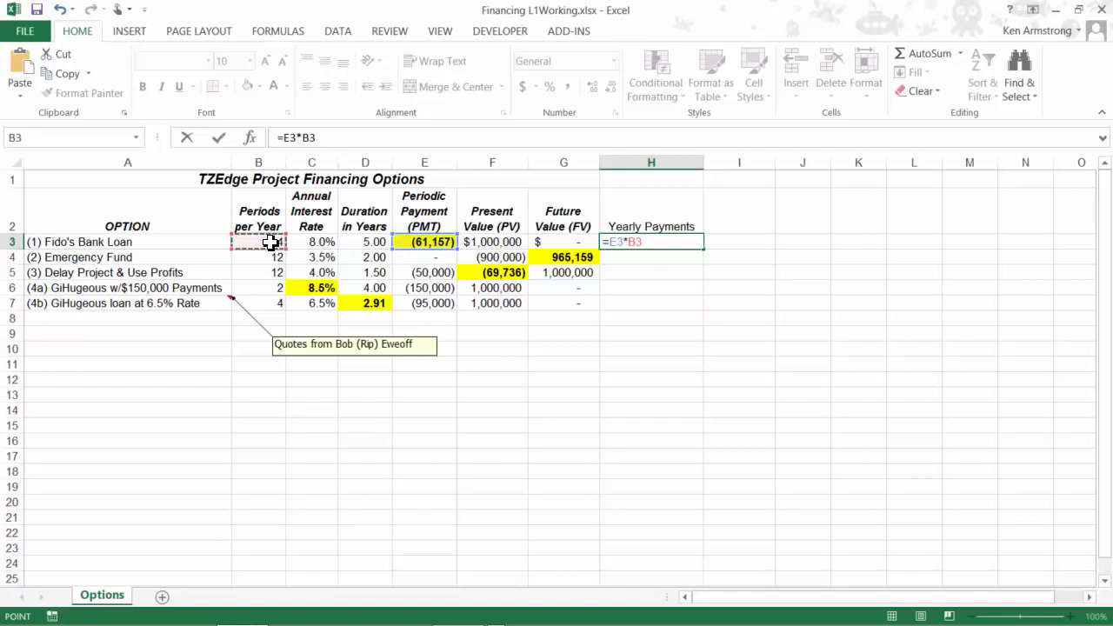
key(ctrl+Return)
key(ctrl+c)
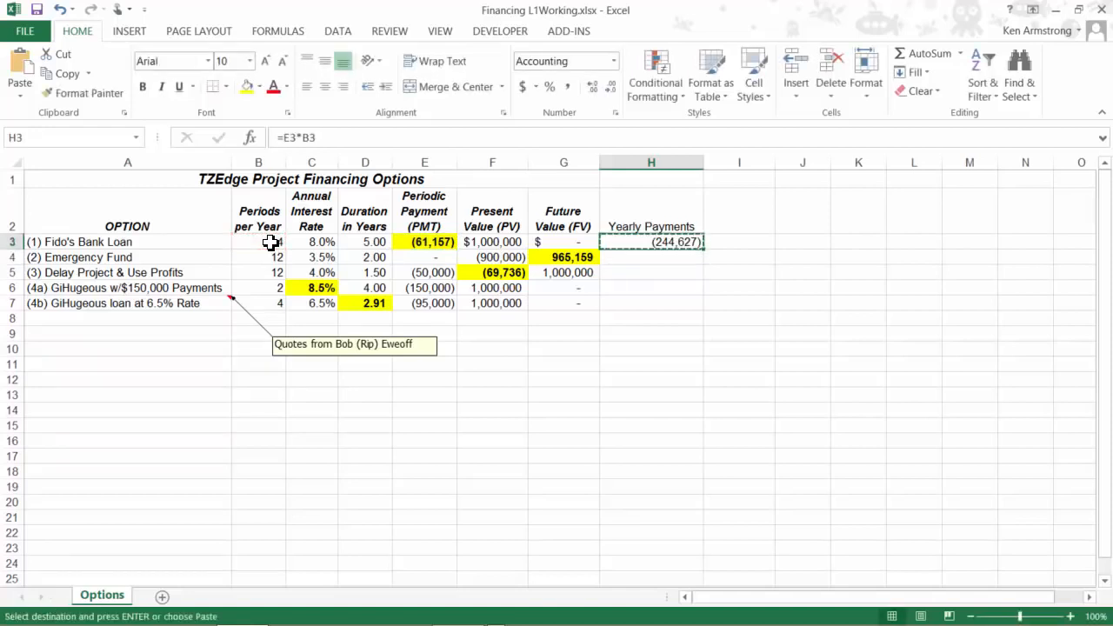
key(Down)
key(Down)
key(Down)
key(ctrl+v)
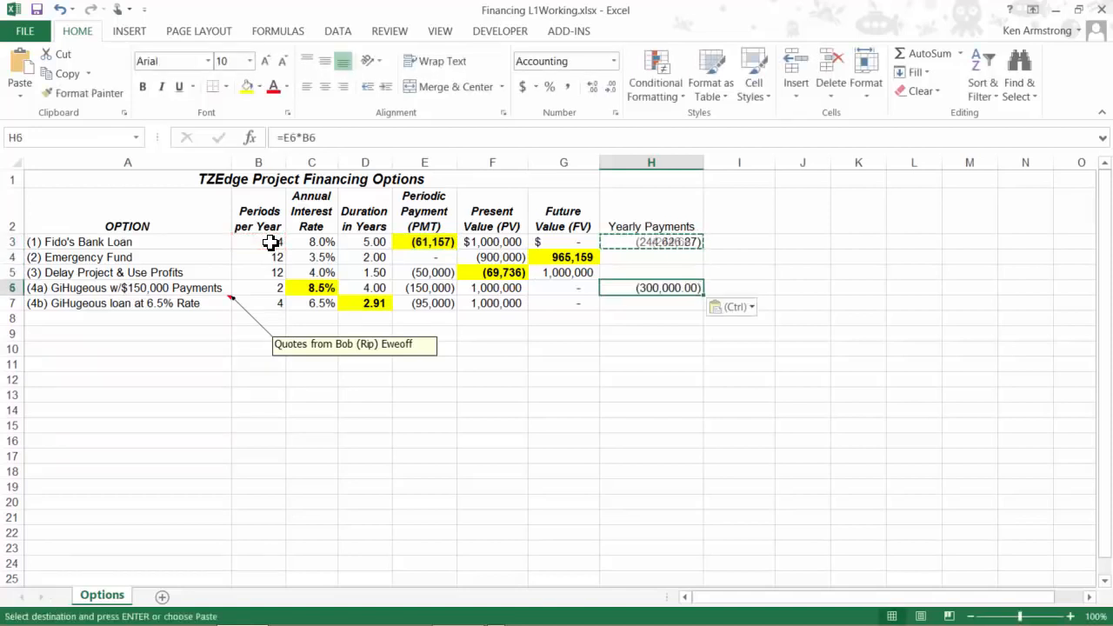
key(Down)
key(ctrl+v)
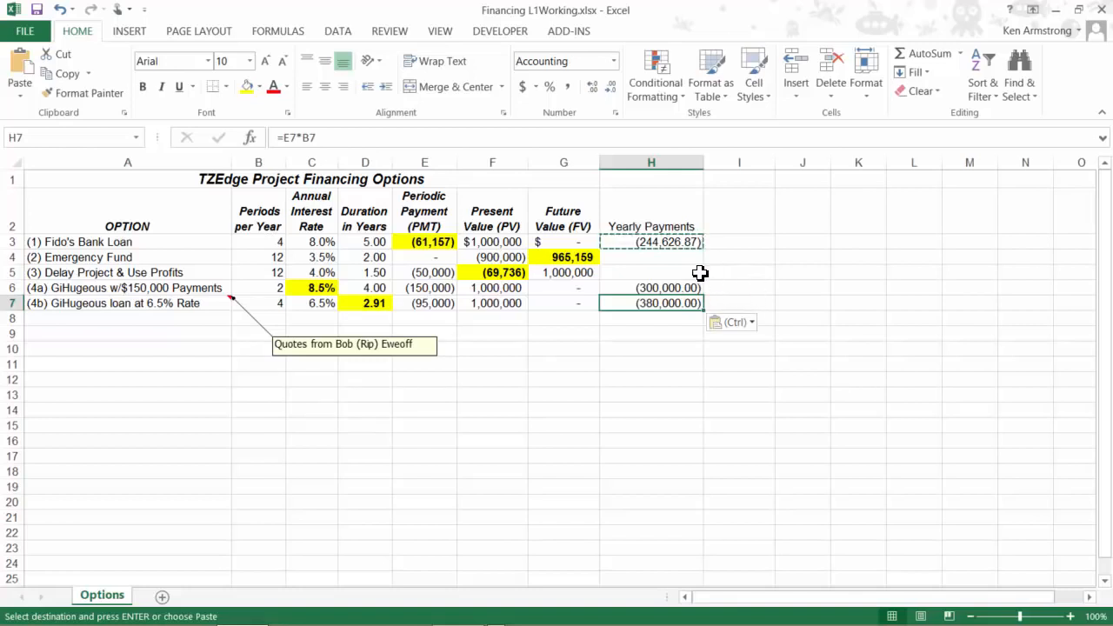
Review the yearly payment formulas in H3, H6 and H7.
click(676, 240)
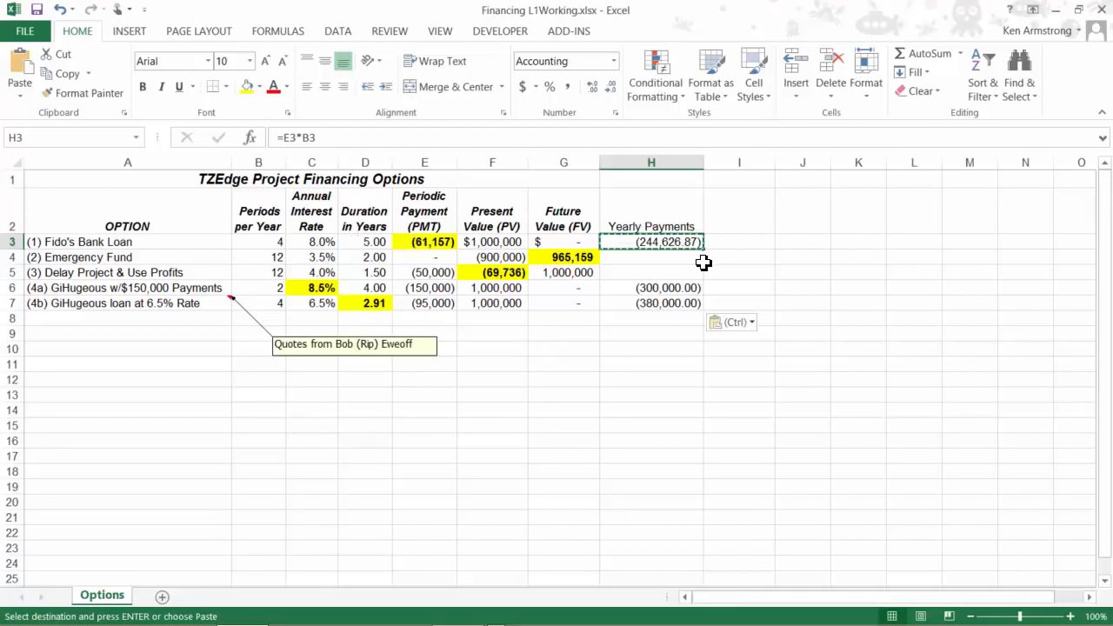
click(662, 289)
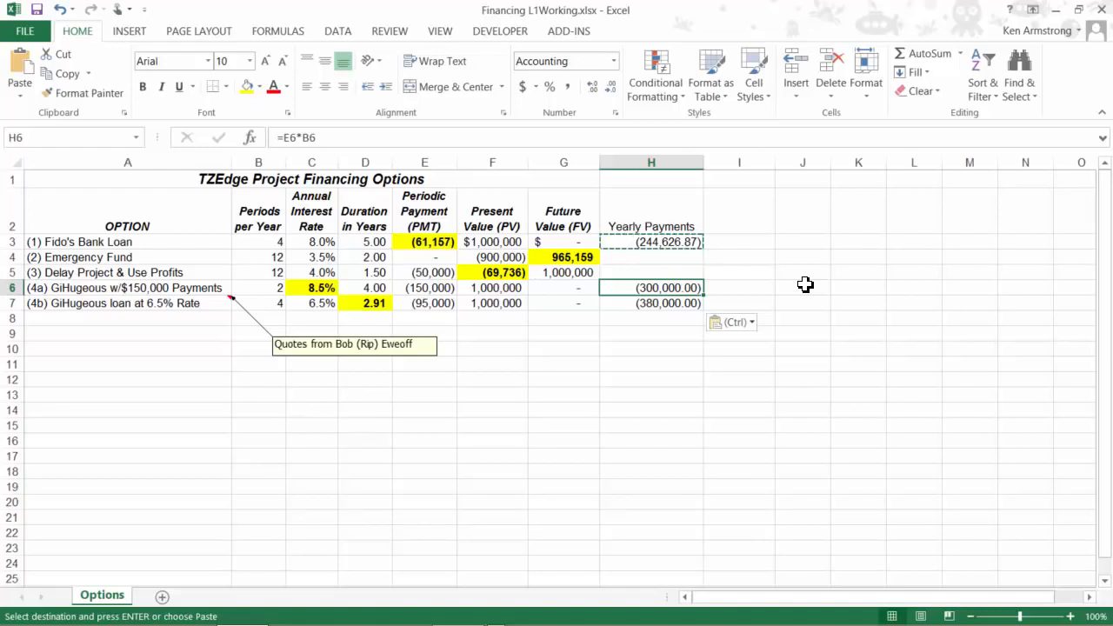
key(Down)
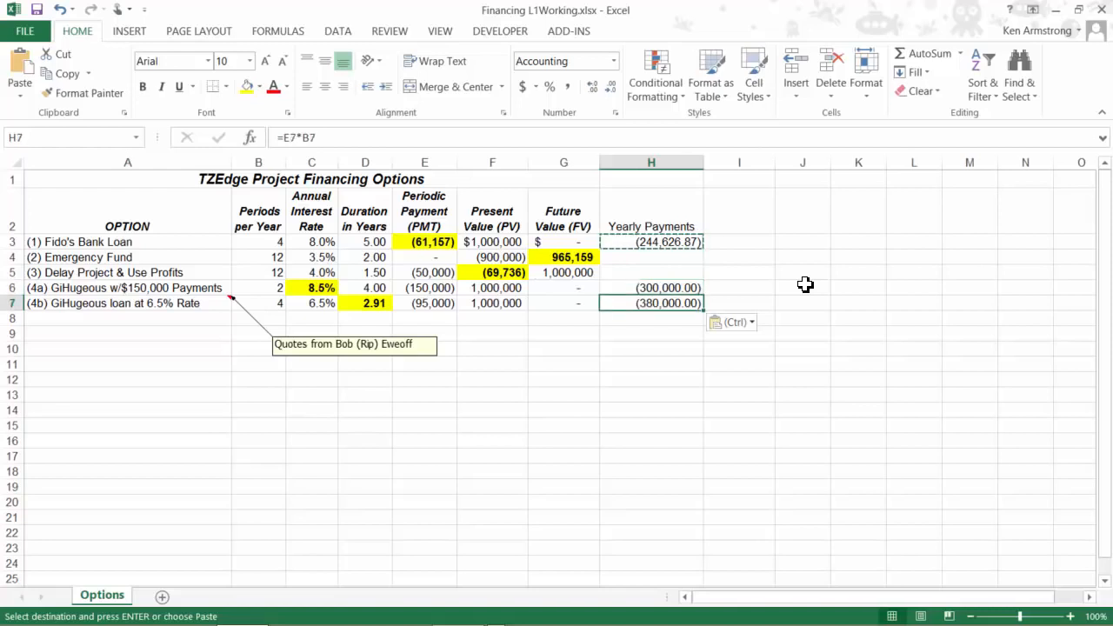